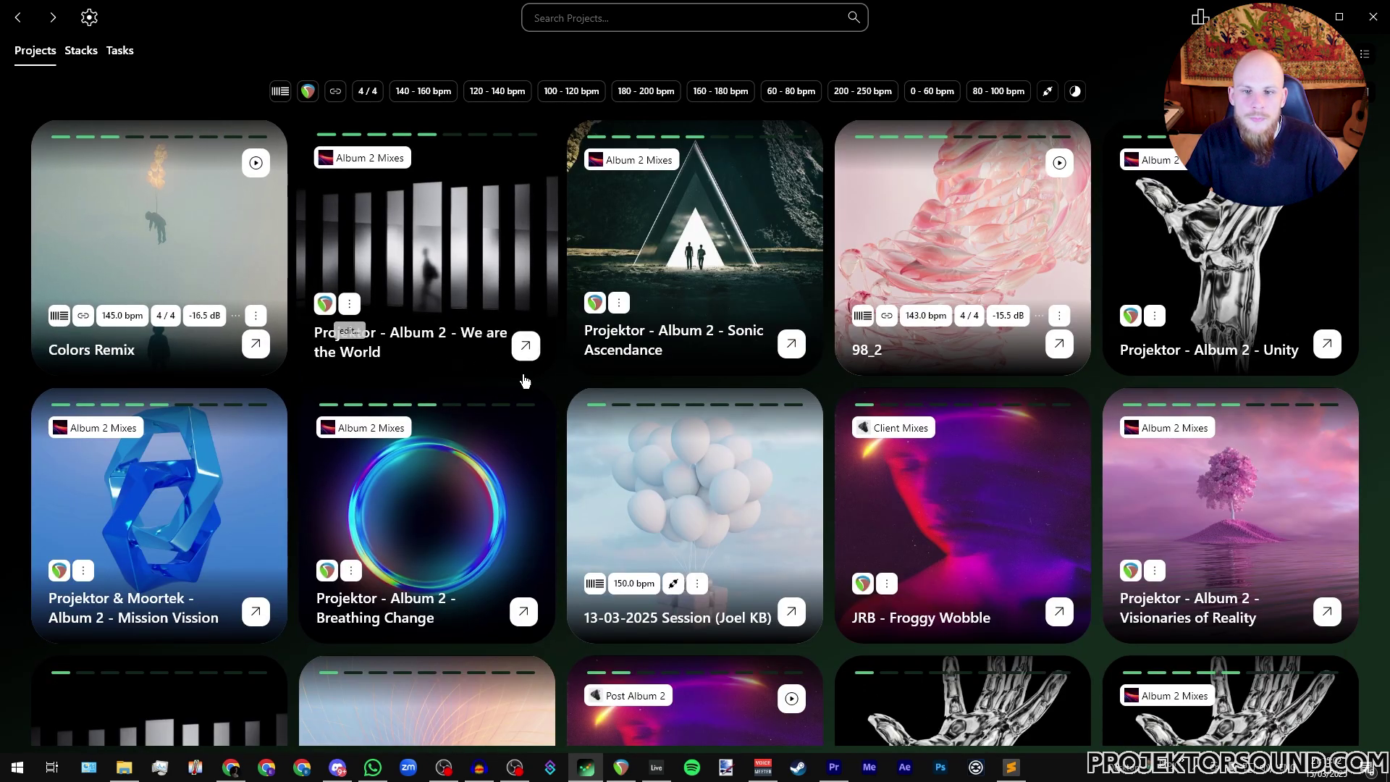
Step: Filter to plugin-linked projects, then play the Colors Remix preview to about 0:18 and stop it
scroll(699, 275, "down", 15)
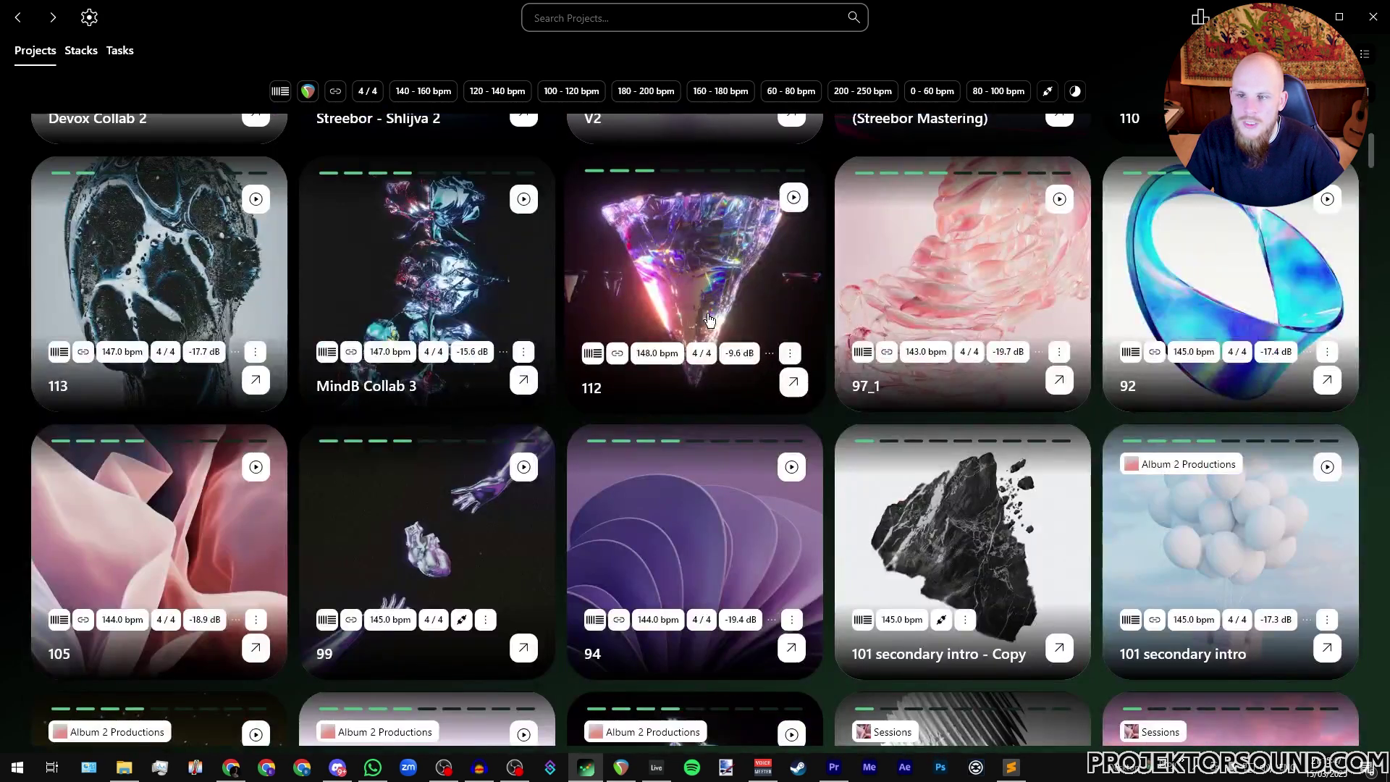
scroll(707, 289, "up", 15)
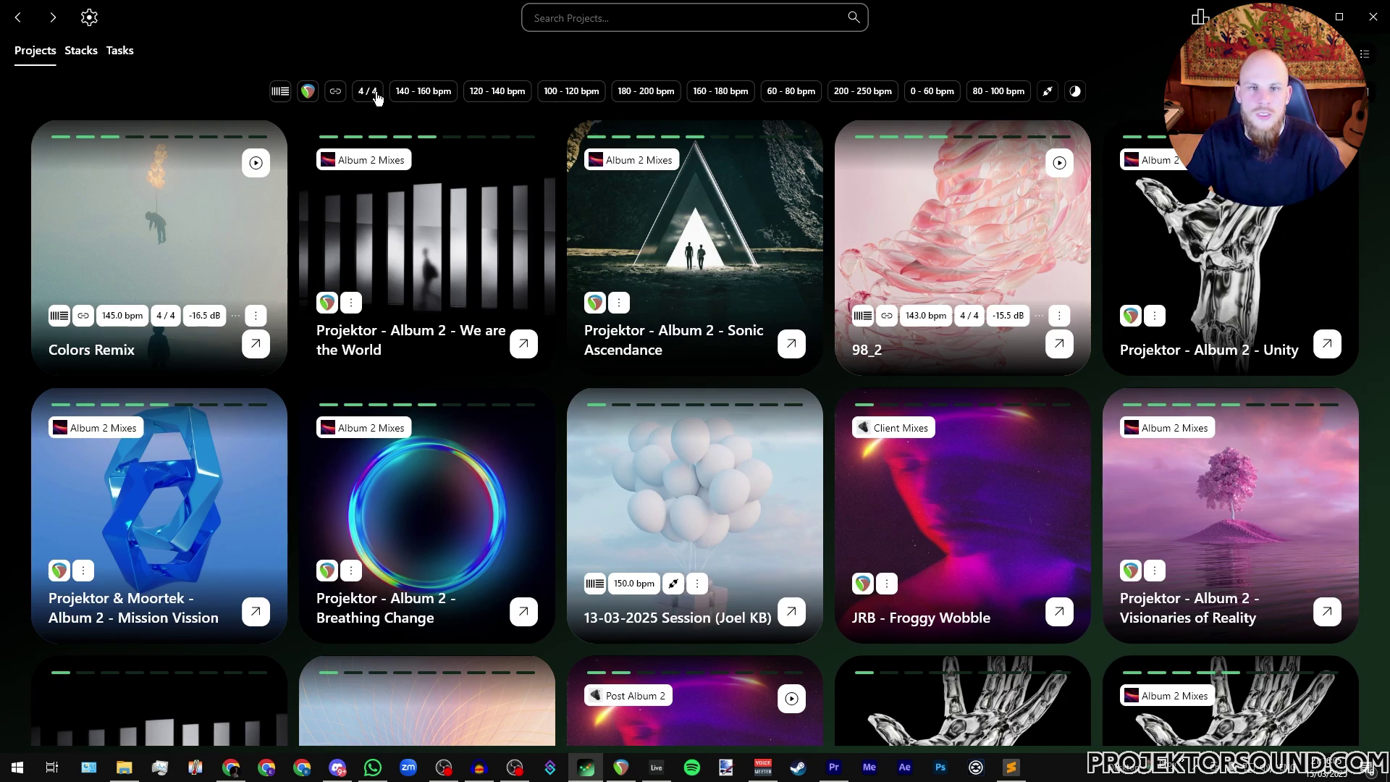
left_click(335, 91)
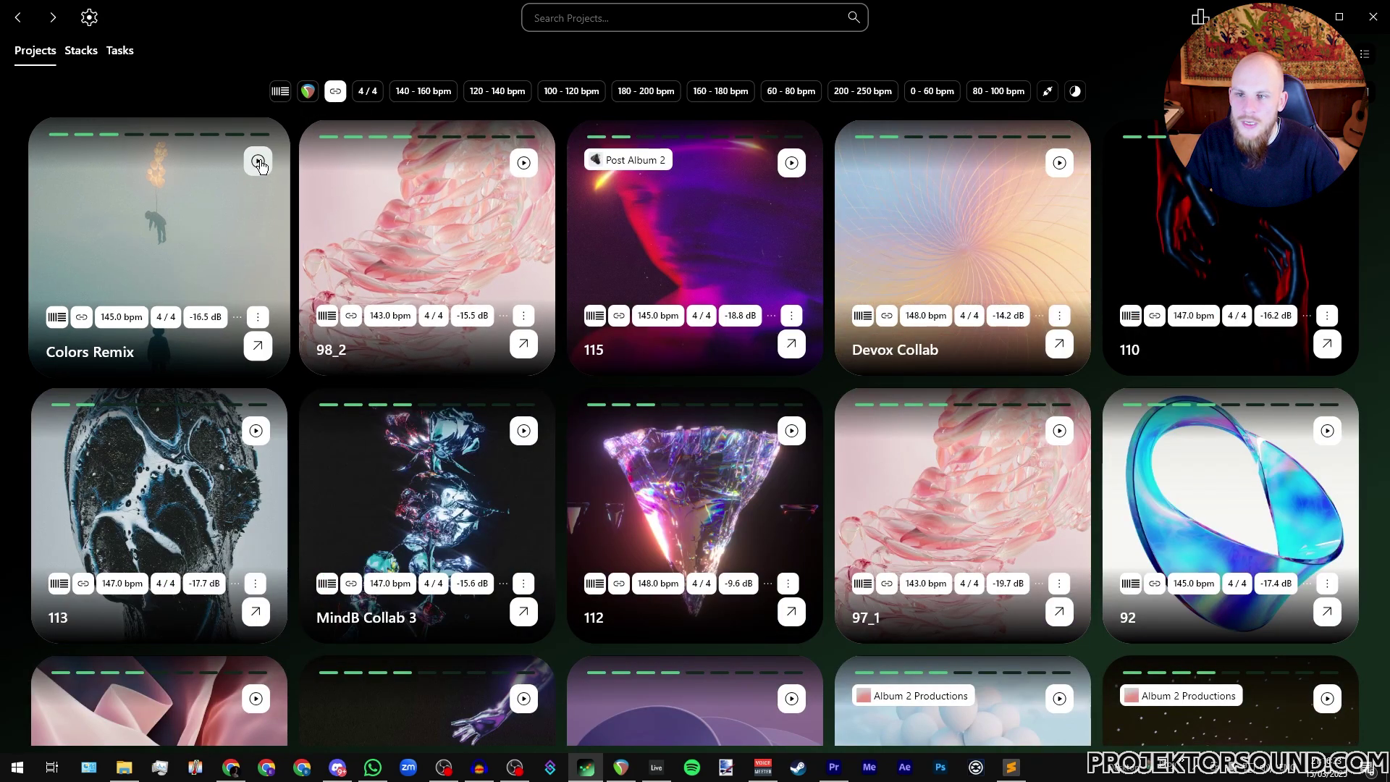
left_click(260, 164)
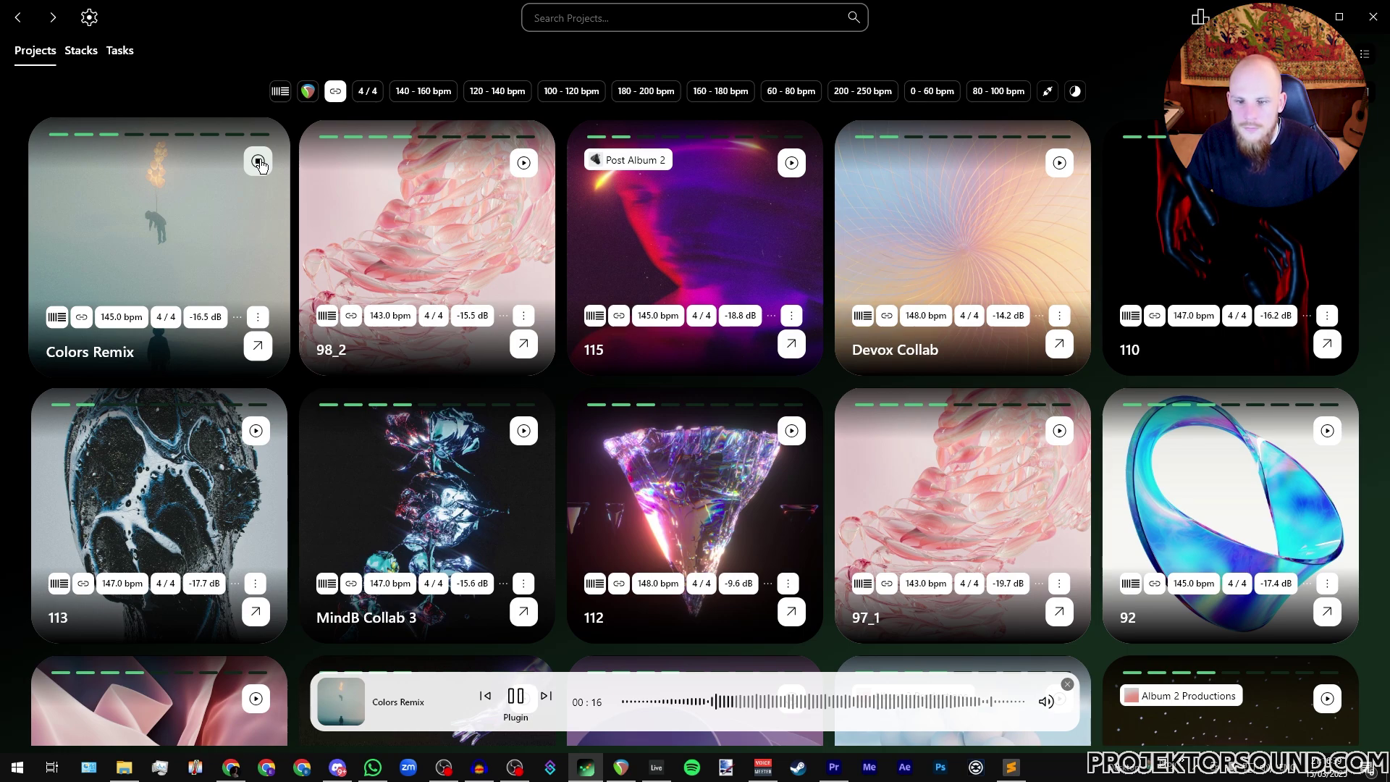
left_click(259, 163)
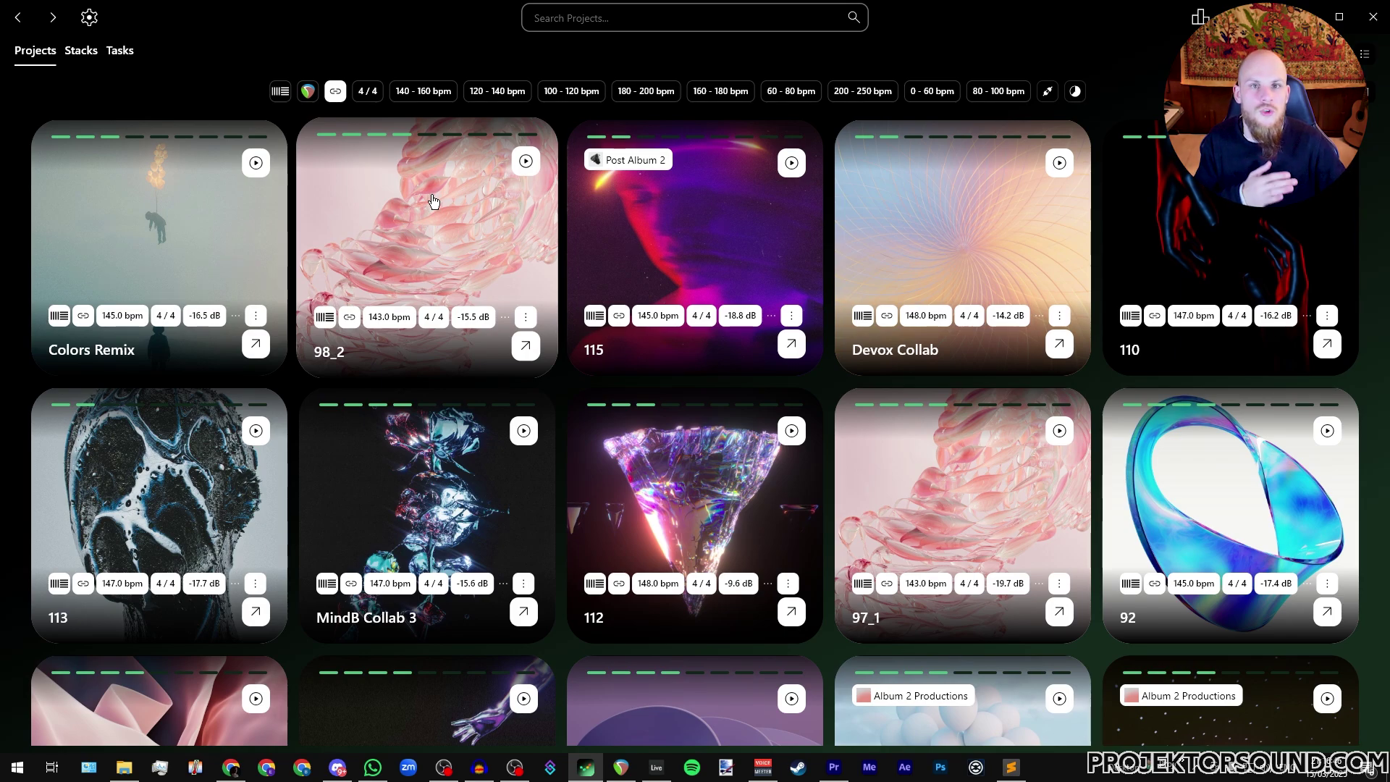
Step: Remove the plugin-linked filter and briefly toggle the Ableton Live filter on and off
left_click(335, 91)
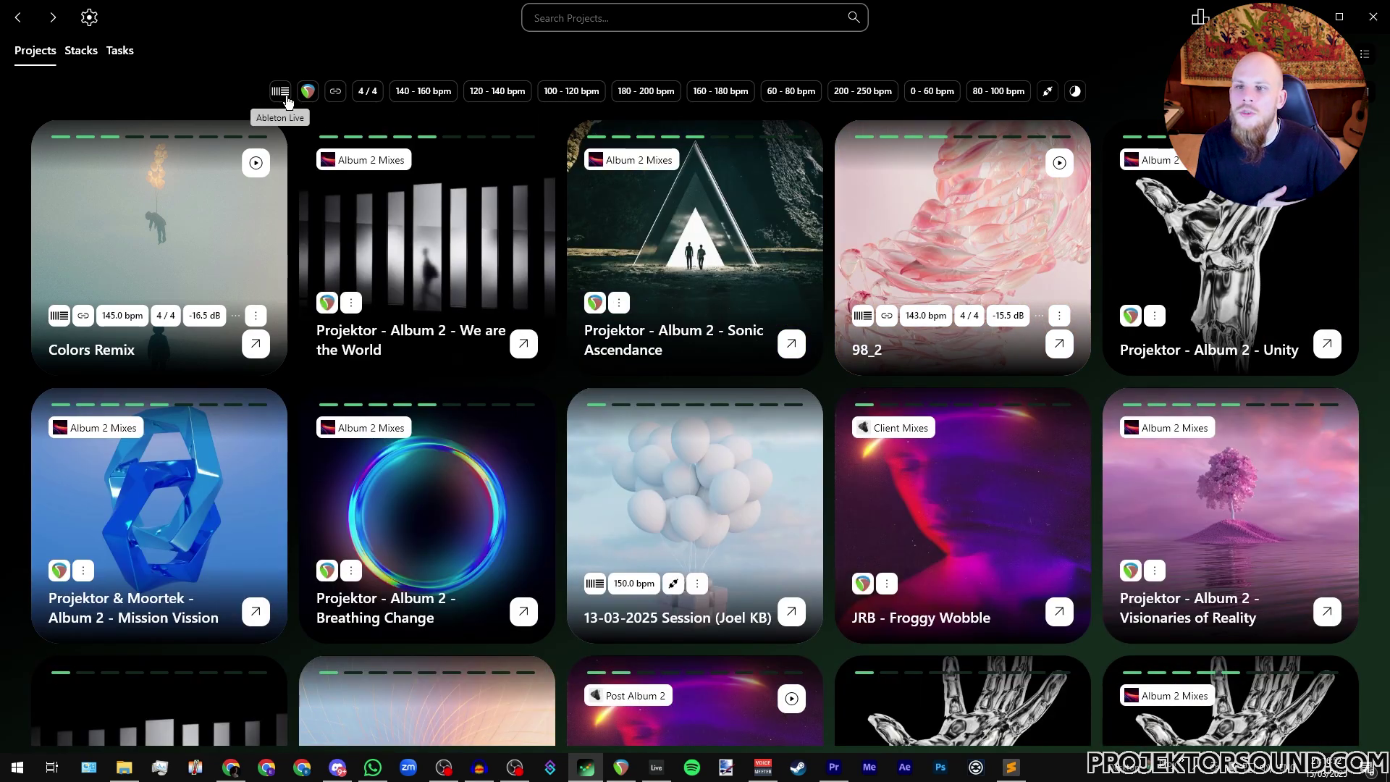
left_click(280, 92)
left_click(284, 96)
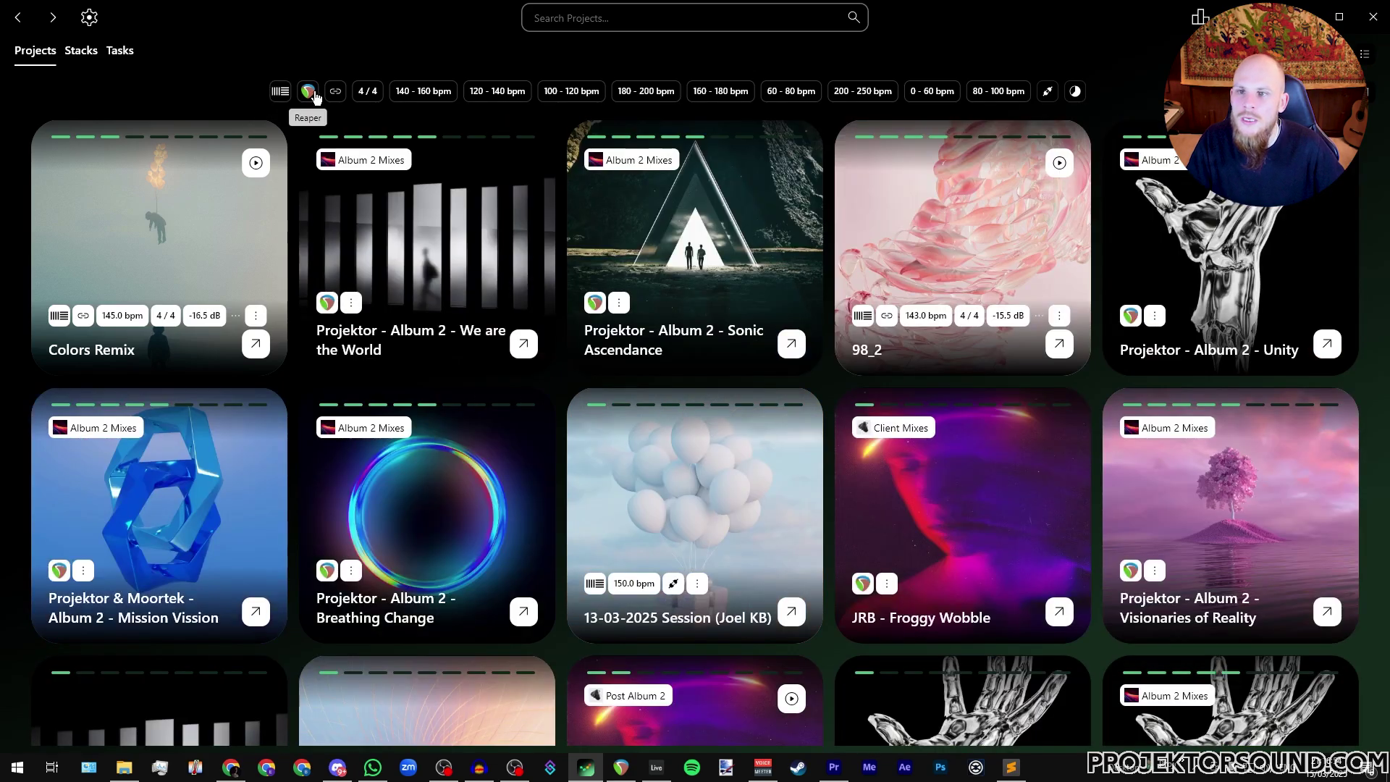
Step: Filter the project library by the MLimiterX plugin from the plugins list
left_click(1048, 92)
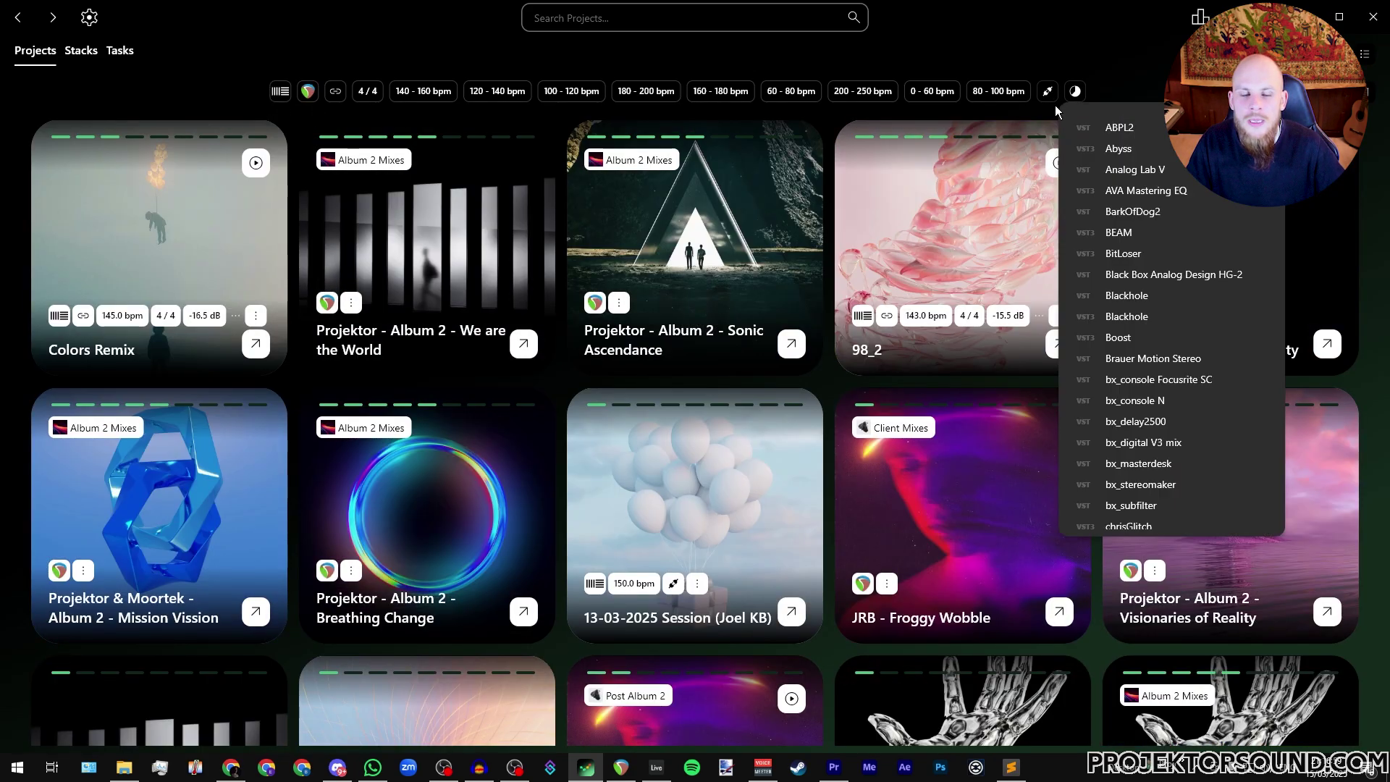
scroll(1176, 290, "down", 6)
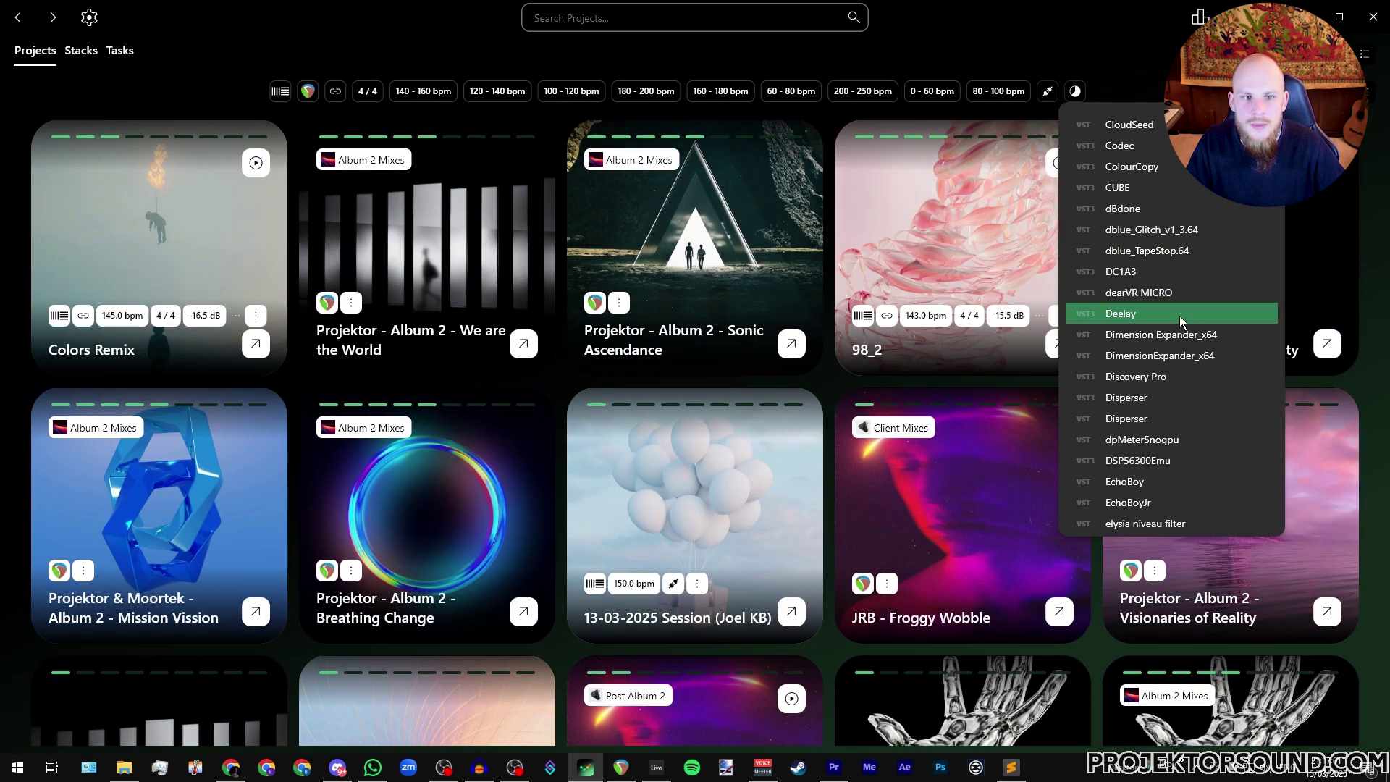
scroll(1179, 319, "down", 10)
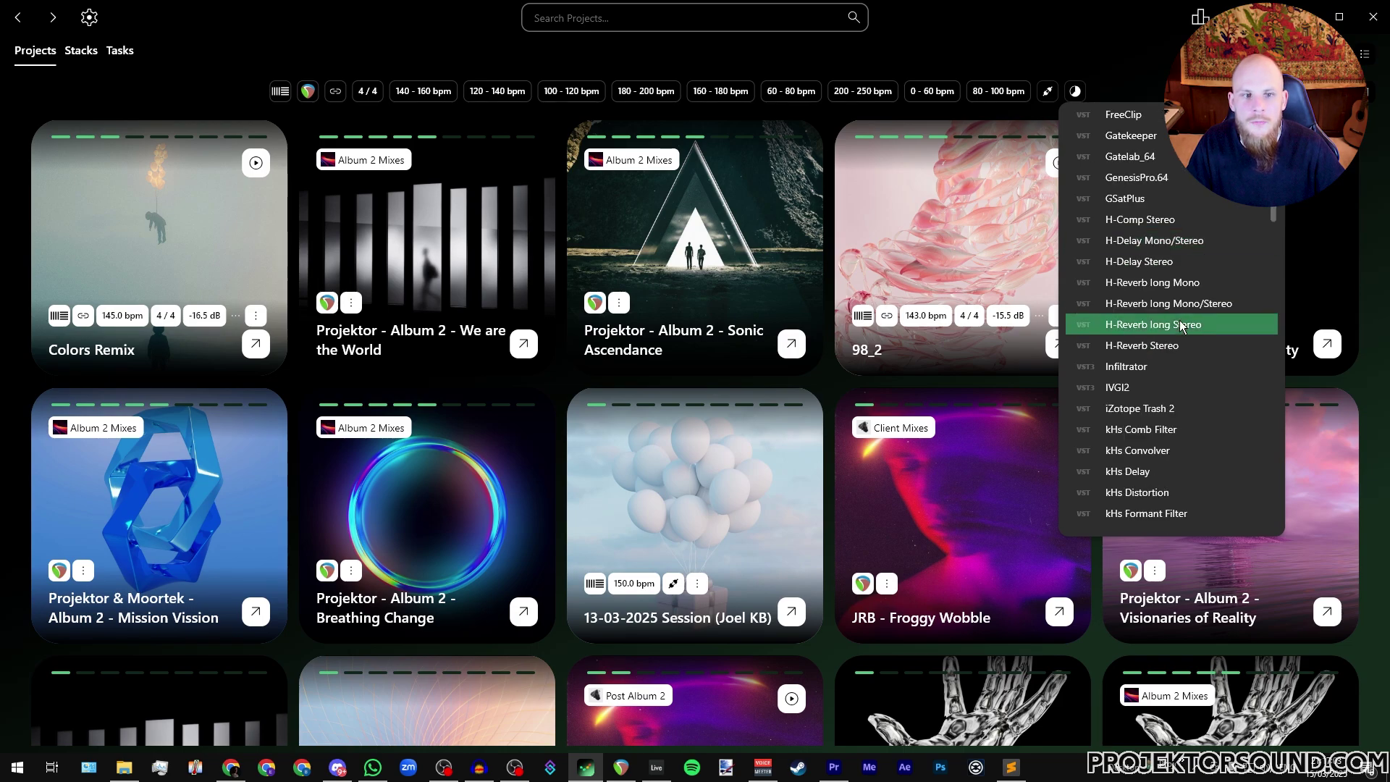
scroll(1178, 324, "down", 10)
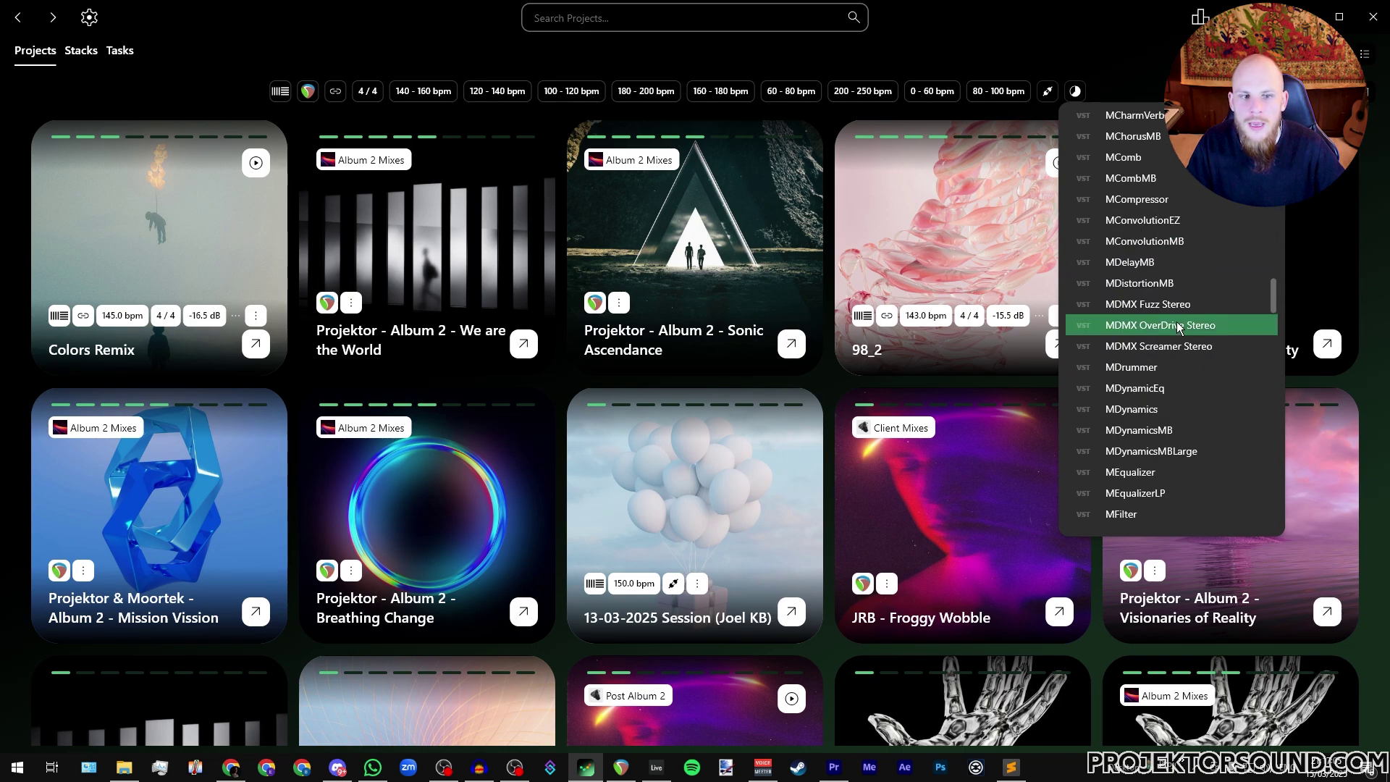
scroll(1178, 326, "down", 6)
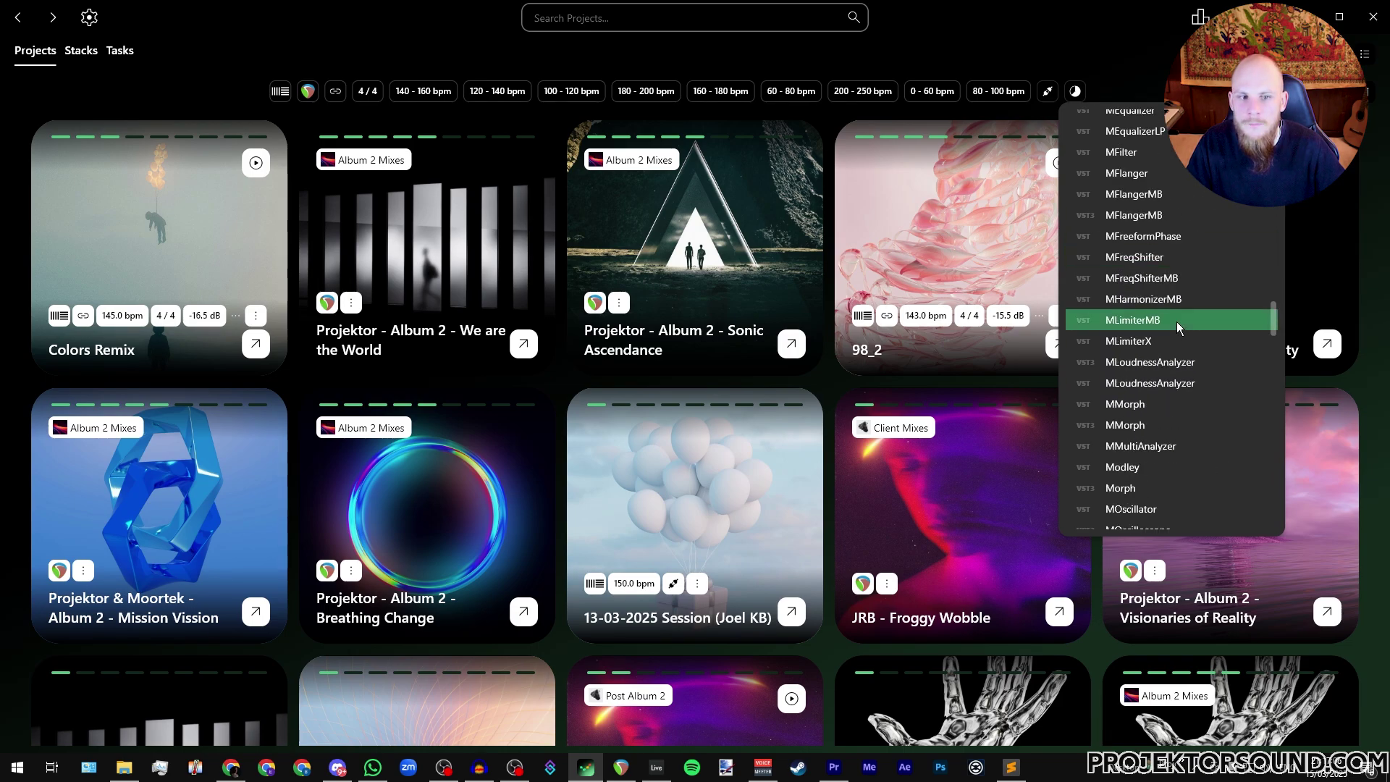
left_click(1133, 346)
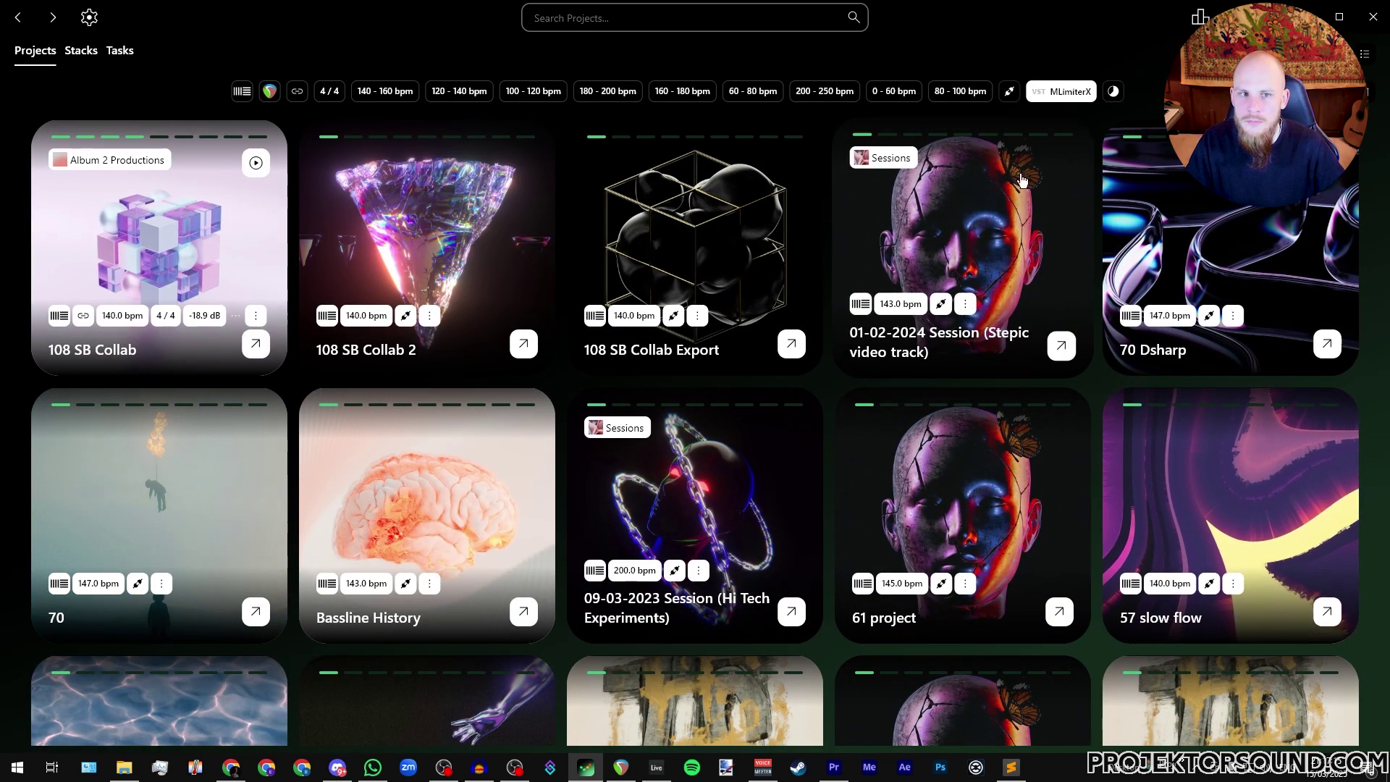
Step: Remove the MLimiterX filter, then apply and clear the Draft Mix phase filter
left_click(1076, 92)
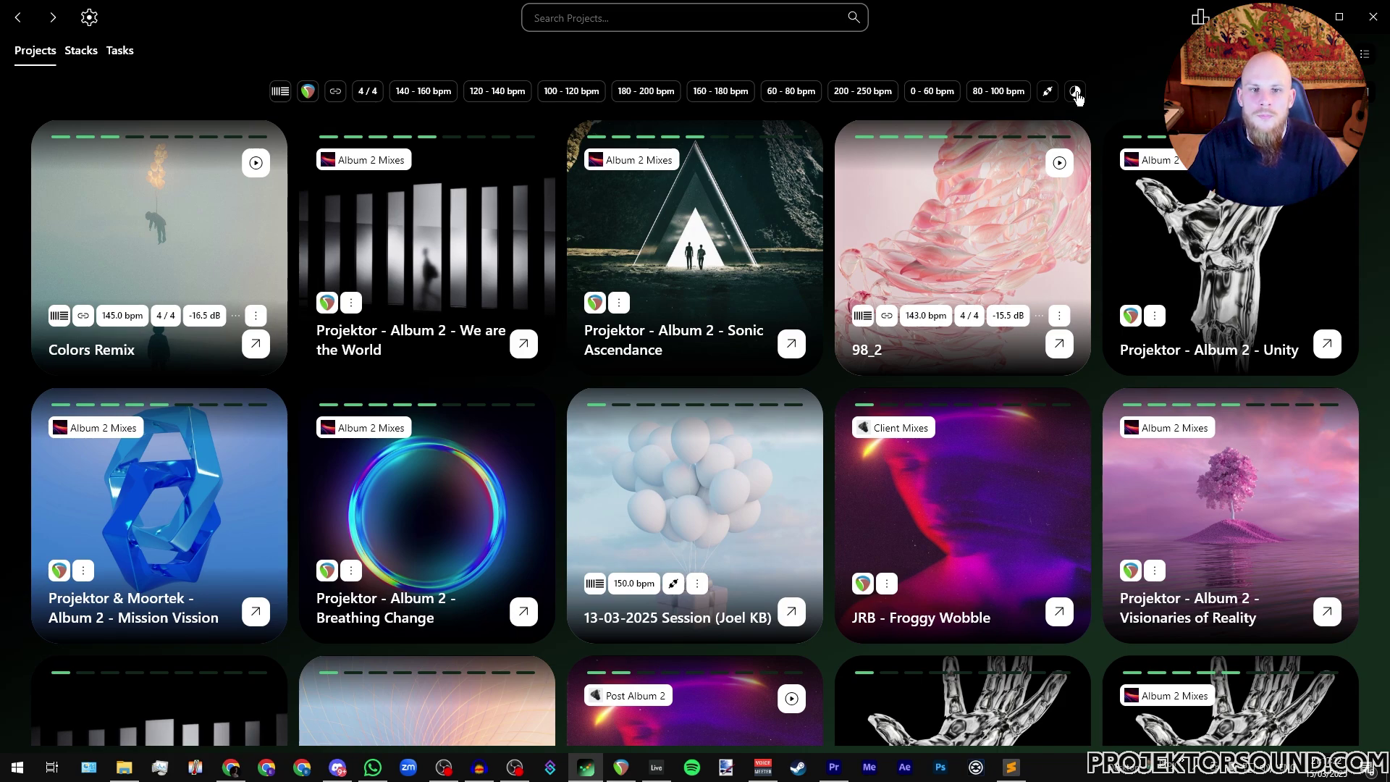
left_click(1076, 93)
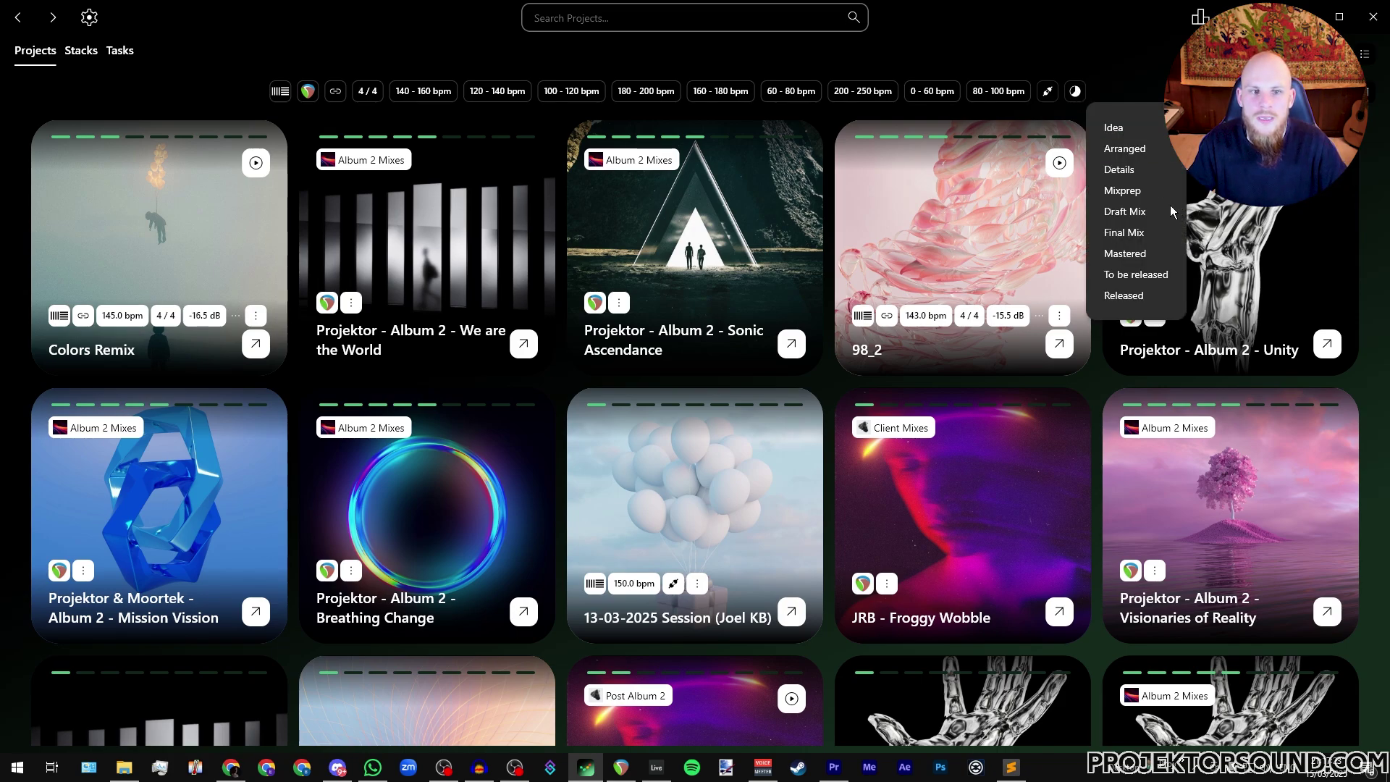
left_click(1128, 216)
left_click(1106, 91)
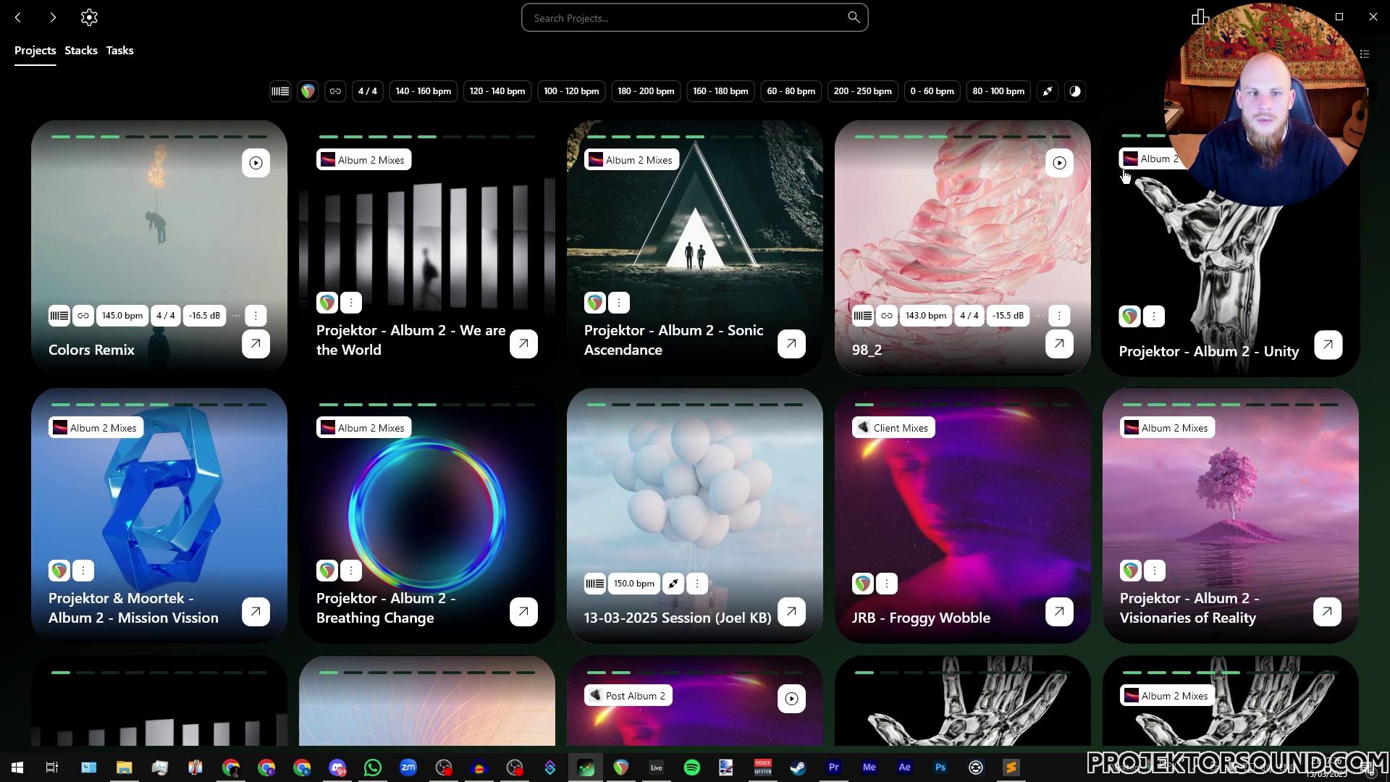
Step: Try the Final Mix phase filter and scroll through the project grid
left_click(1076, 92)
left_click(1125, 232)
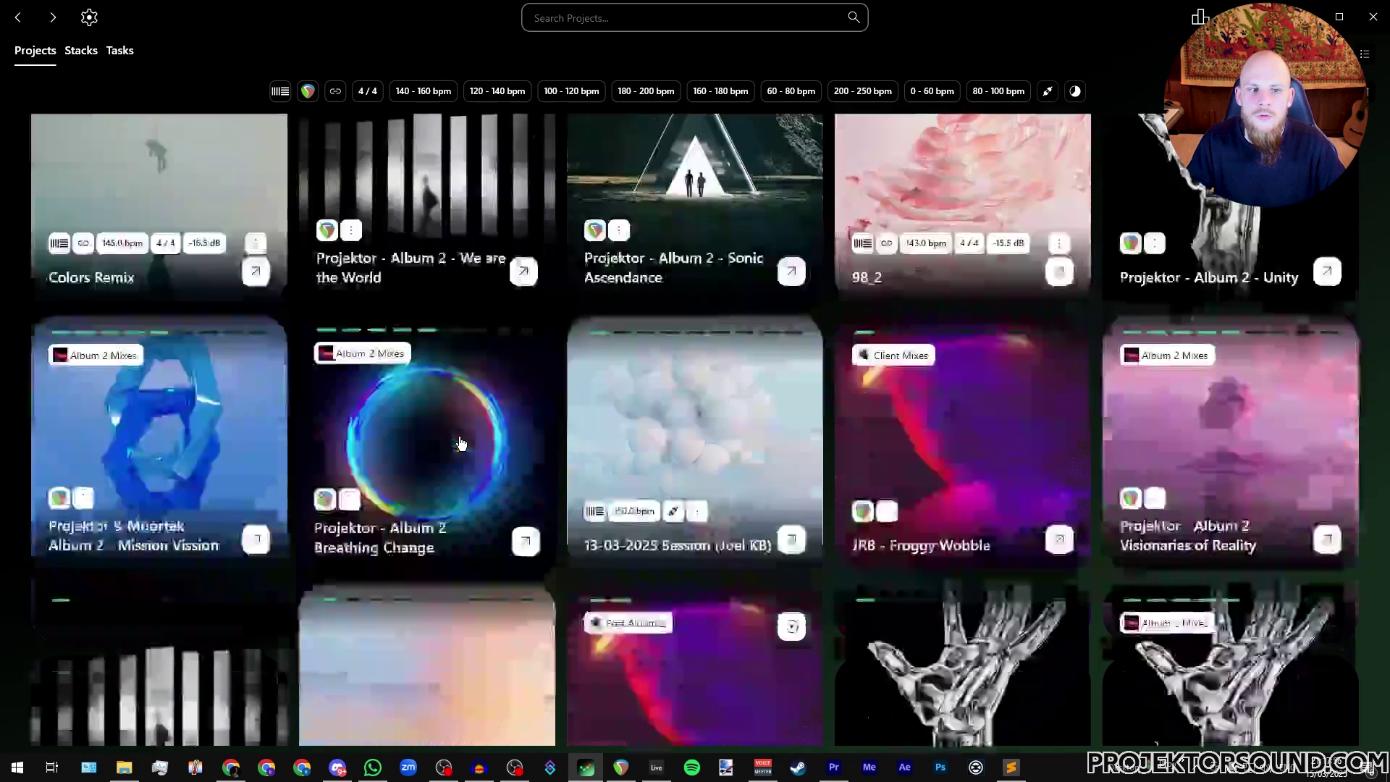
scroll(461, 443, "down", 20)
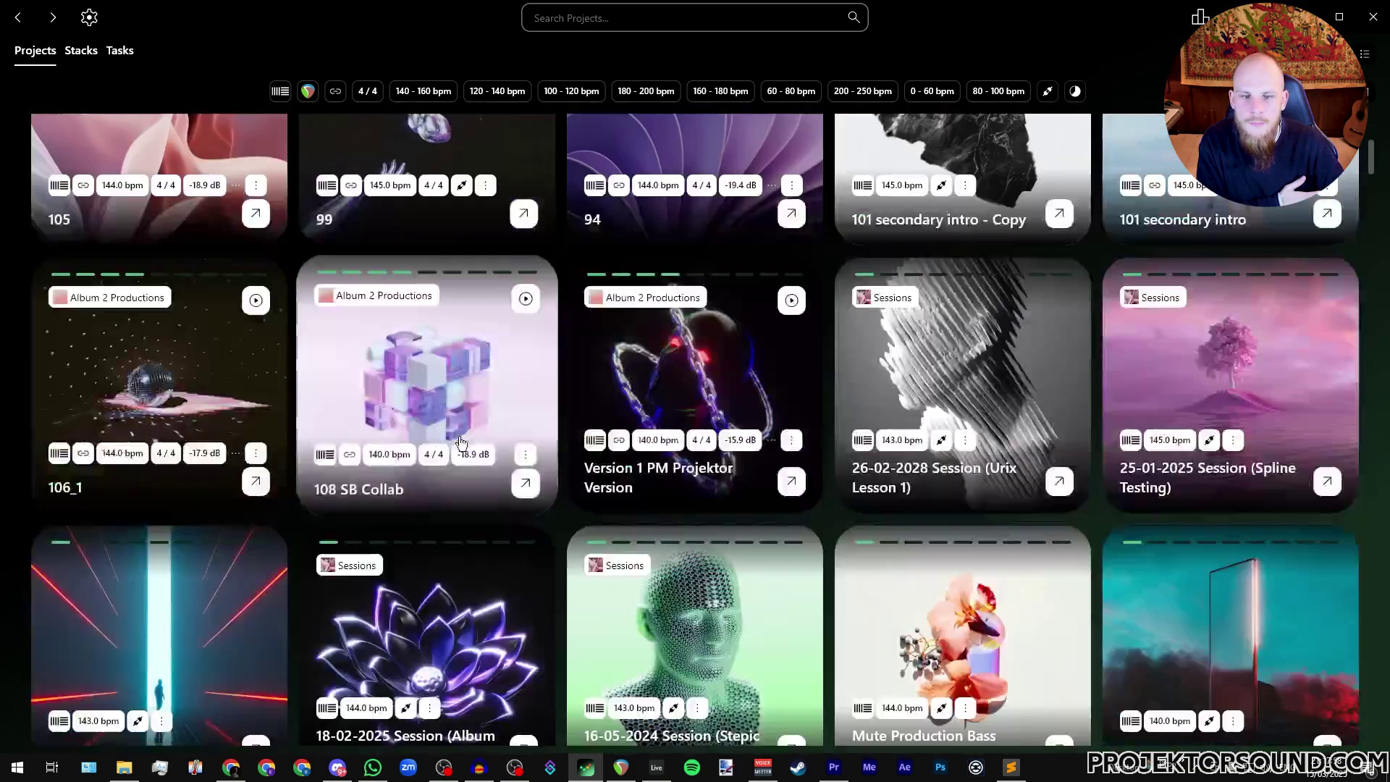
scroll(460, 442, "down", 9)
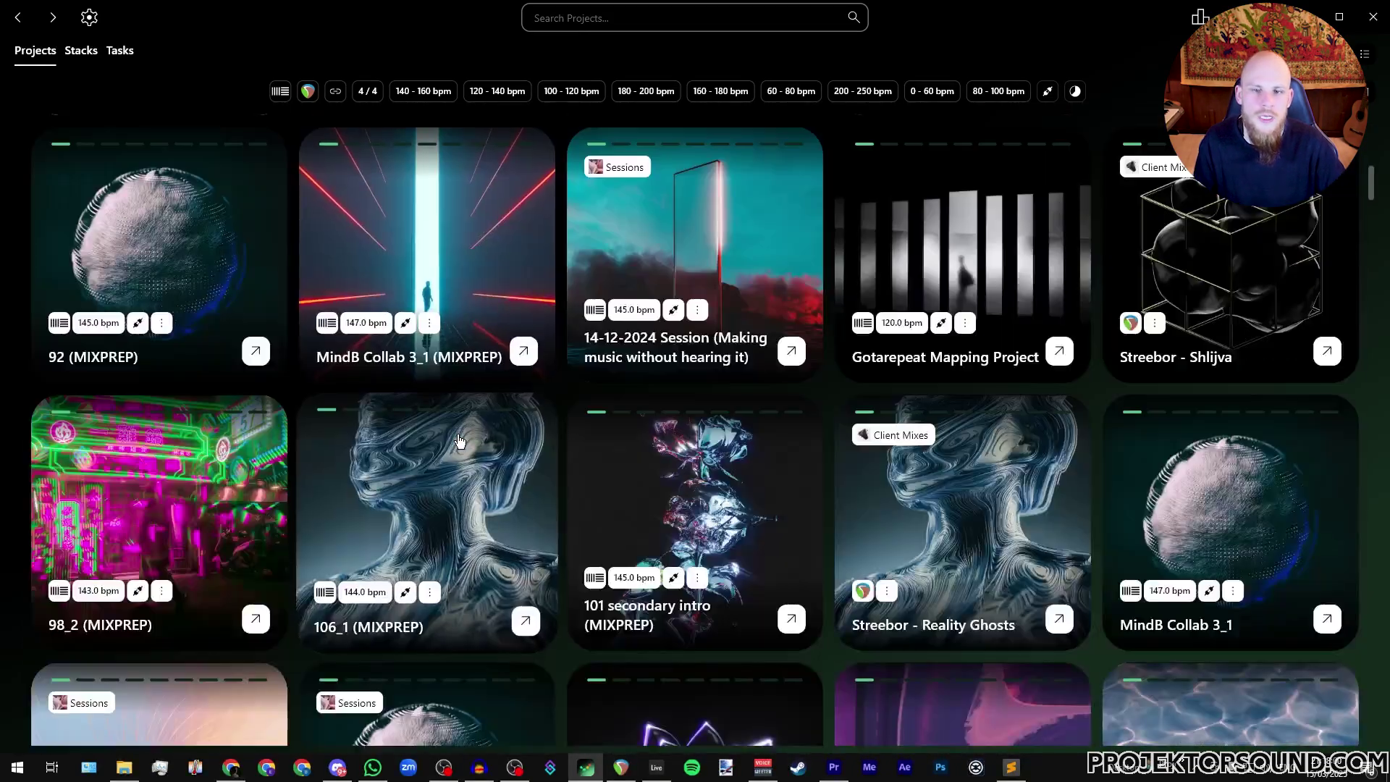
scroll(460, 440, "up", 20)
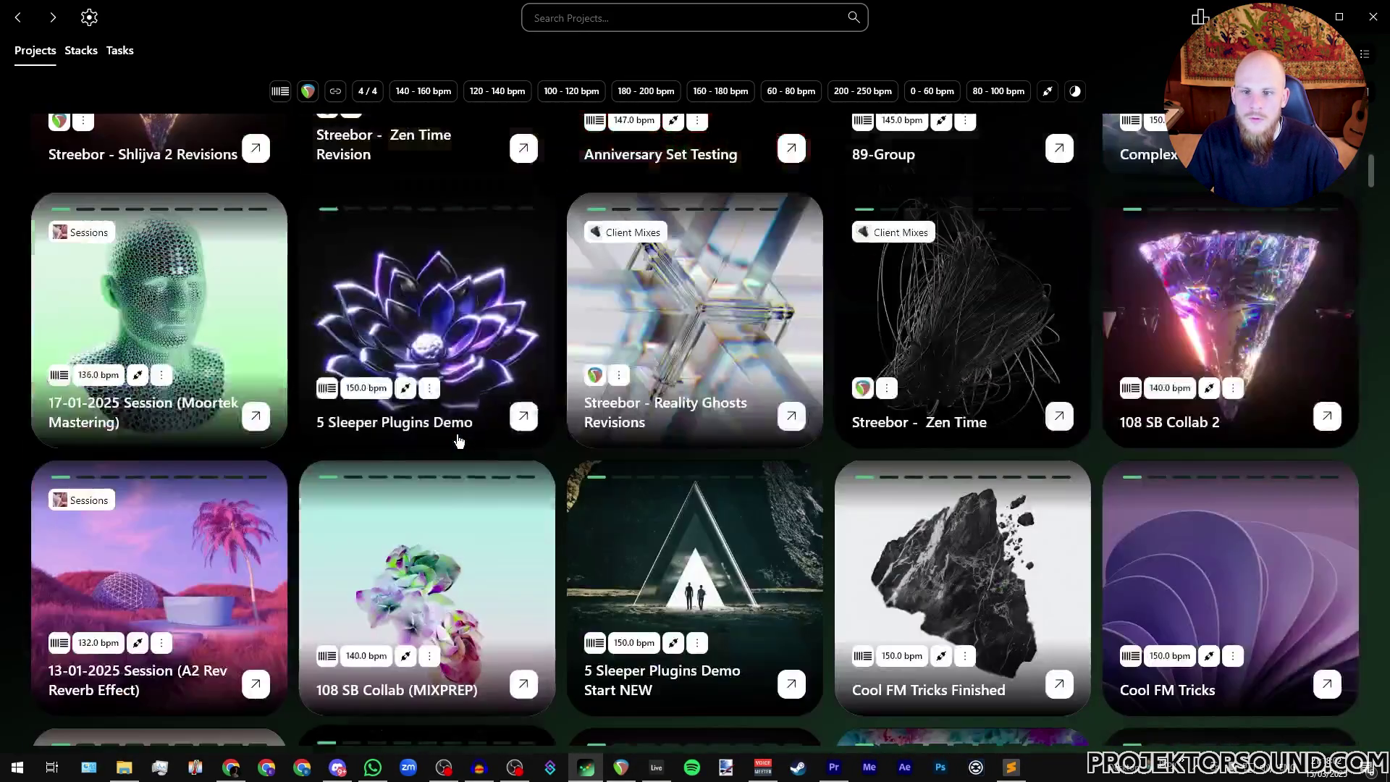
scroll(459, 437, "up", 10)
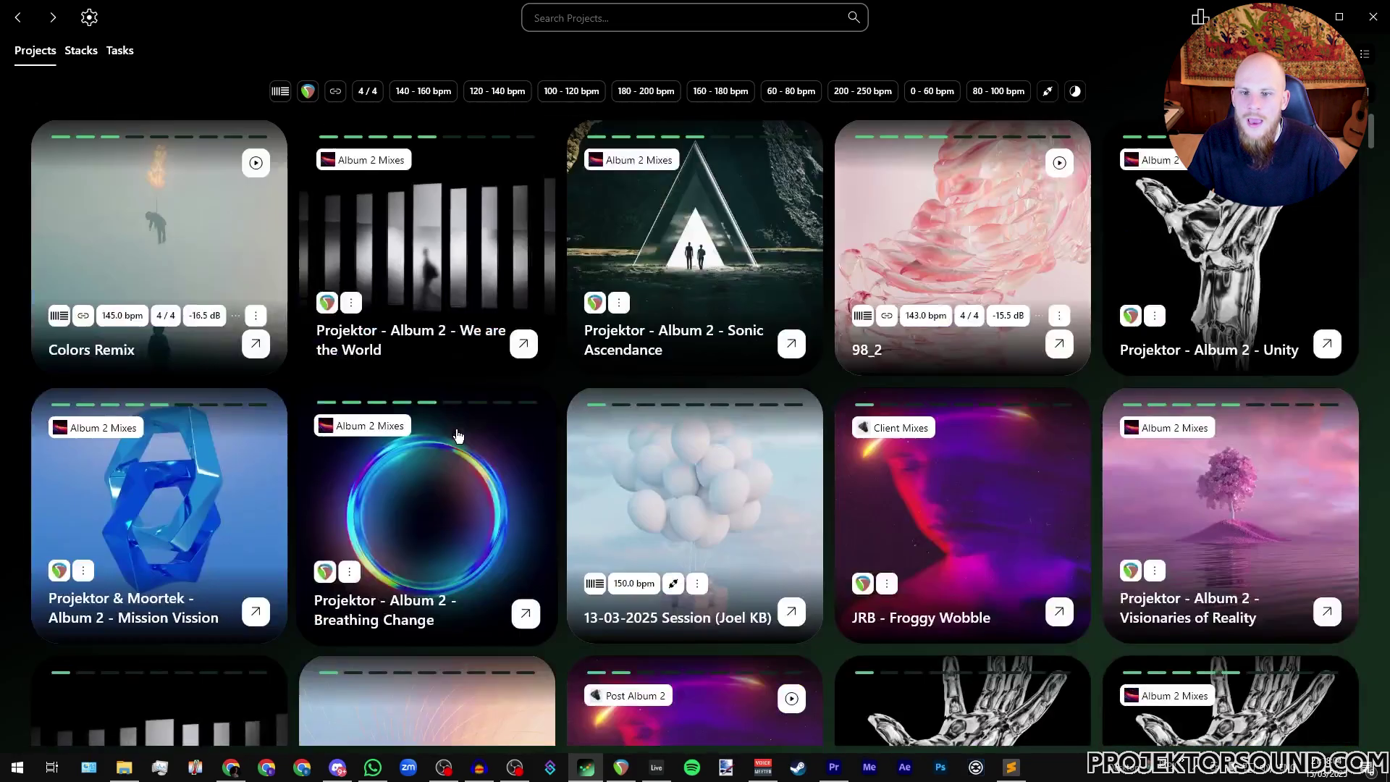
Step: Switch to the Stacks page showing Album 2 Mixes, Post Album 2, Album 2 Productions, Sessions and Client Mixes
left_click(79, 52)
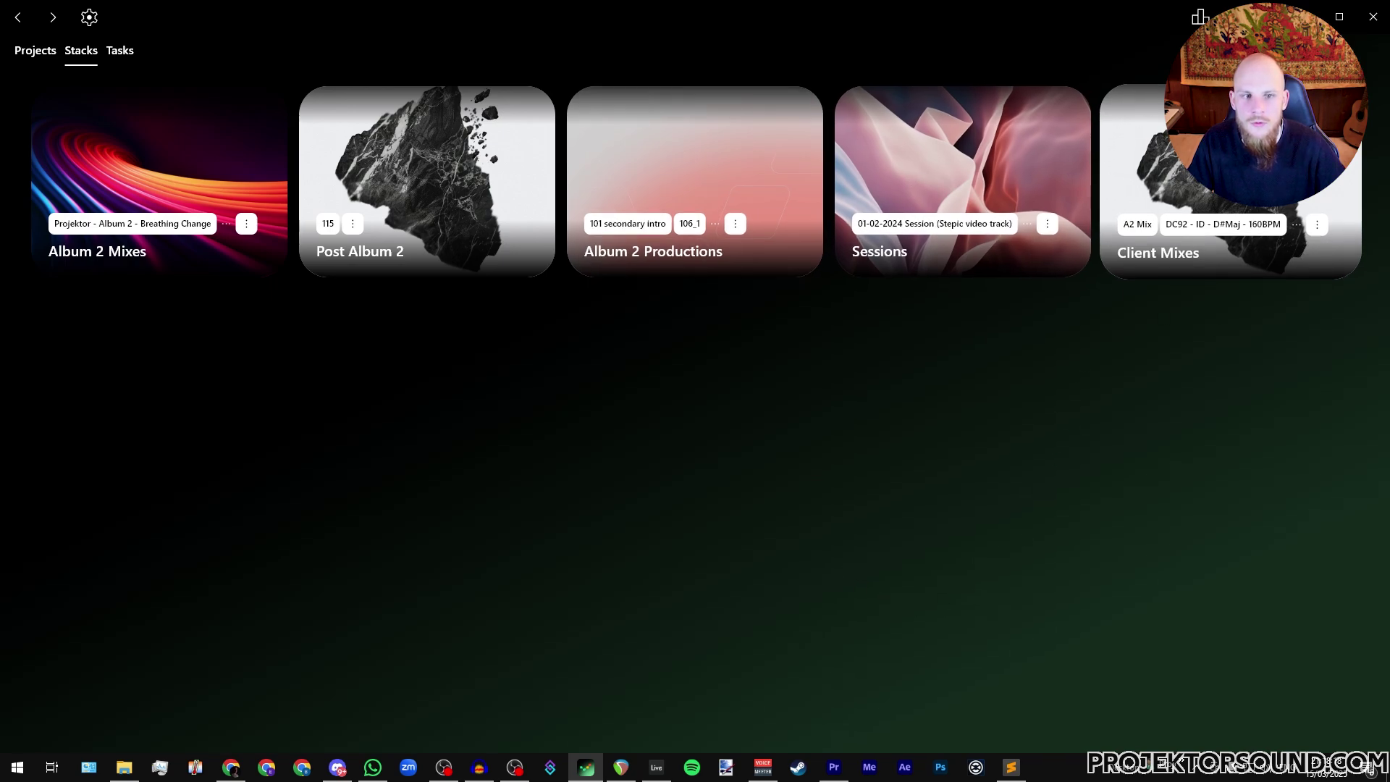
Step: Add the 12-03-2025 session project to the Sessions stack
left_click(35, 51)
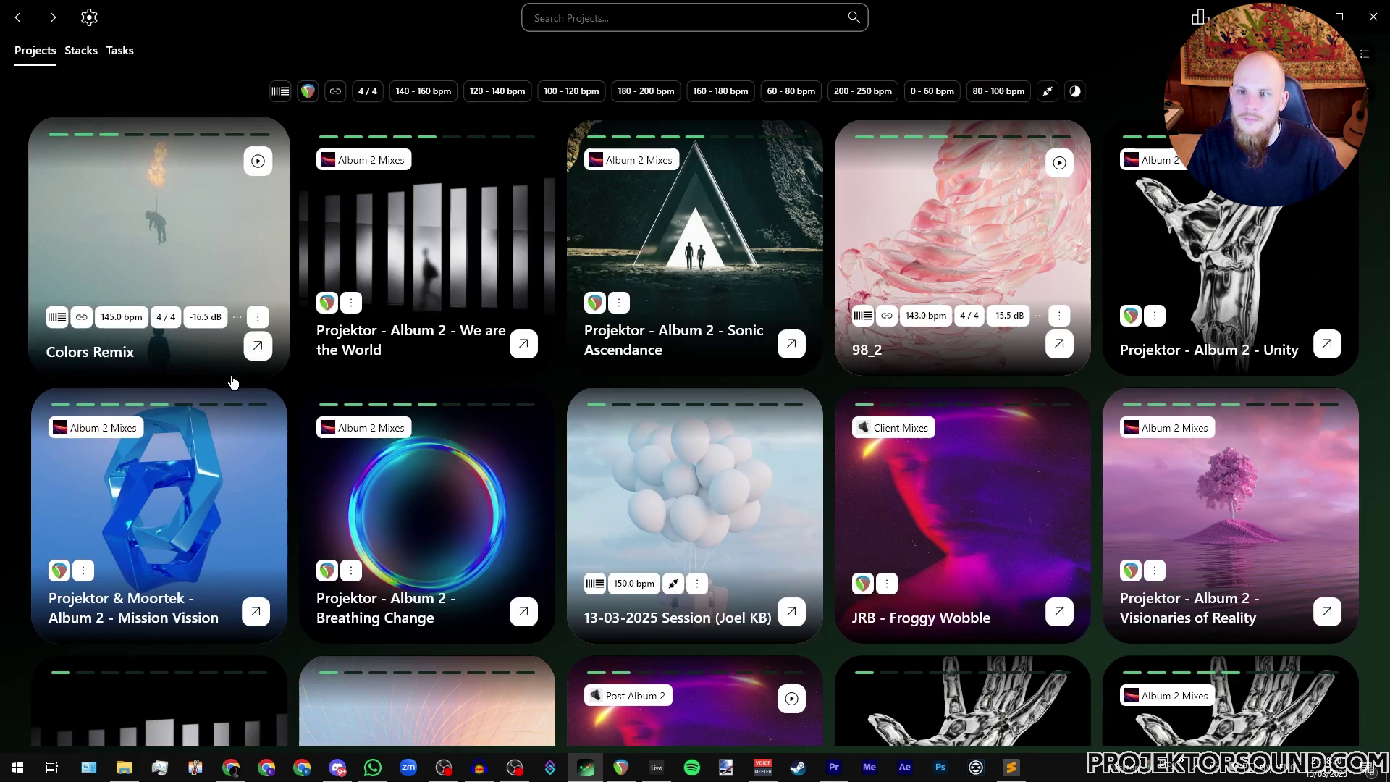
scroll(738, 558, "down", 5)
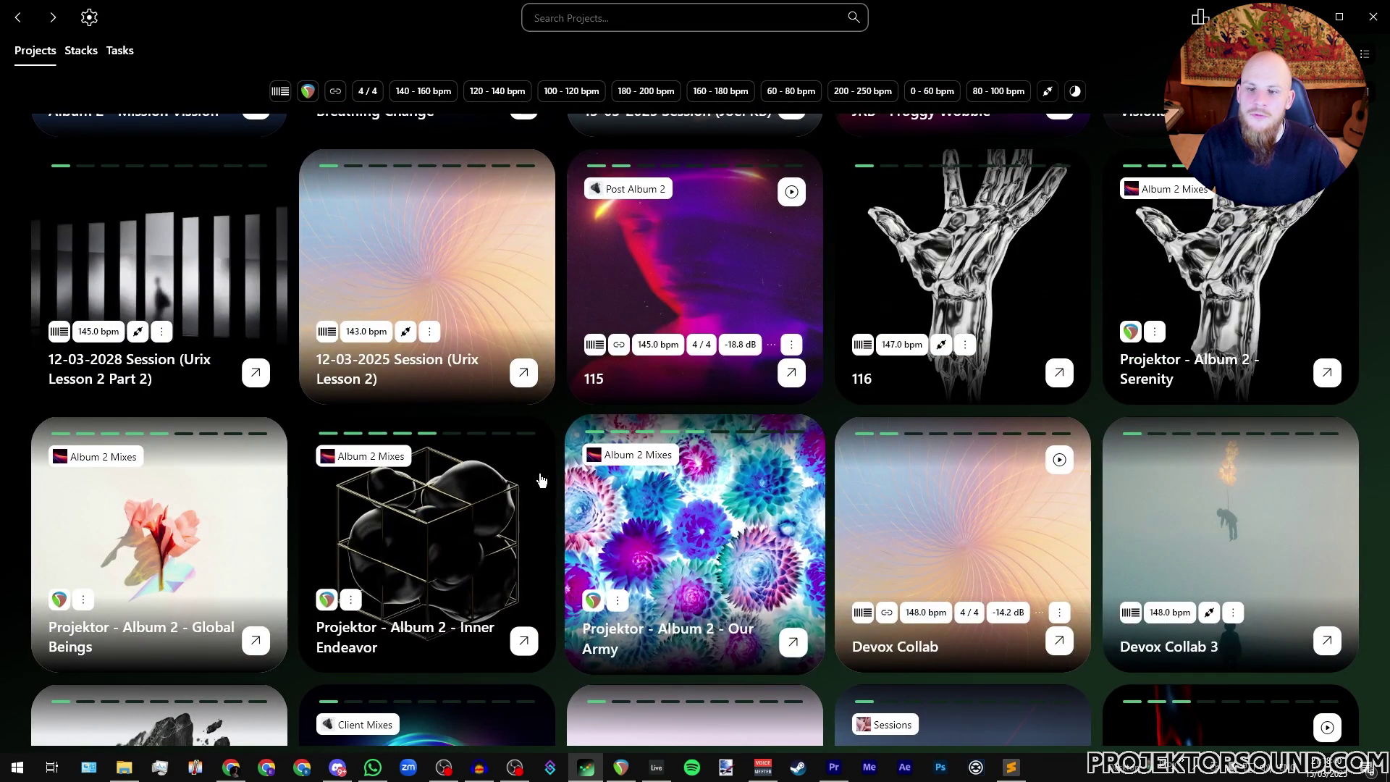
left_click(430, 335)
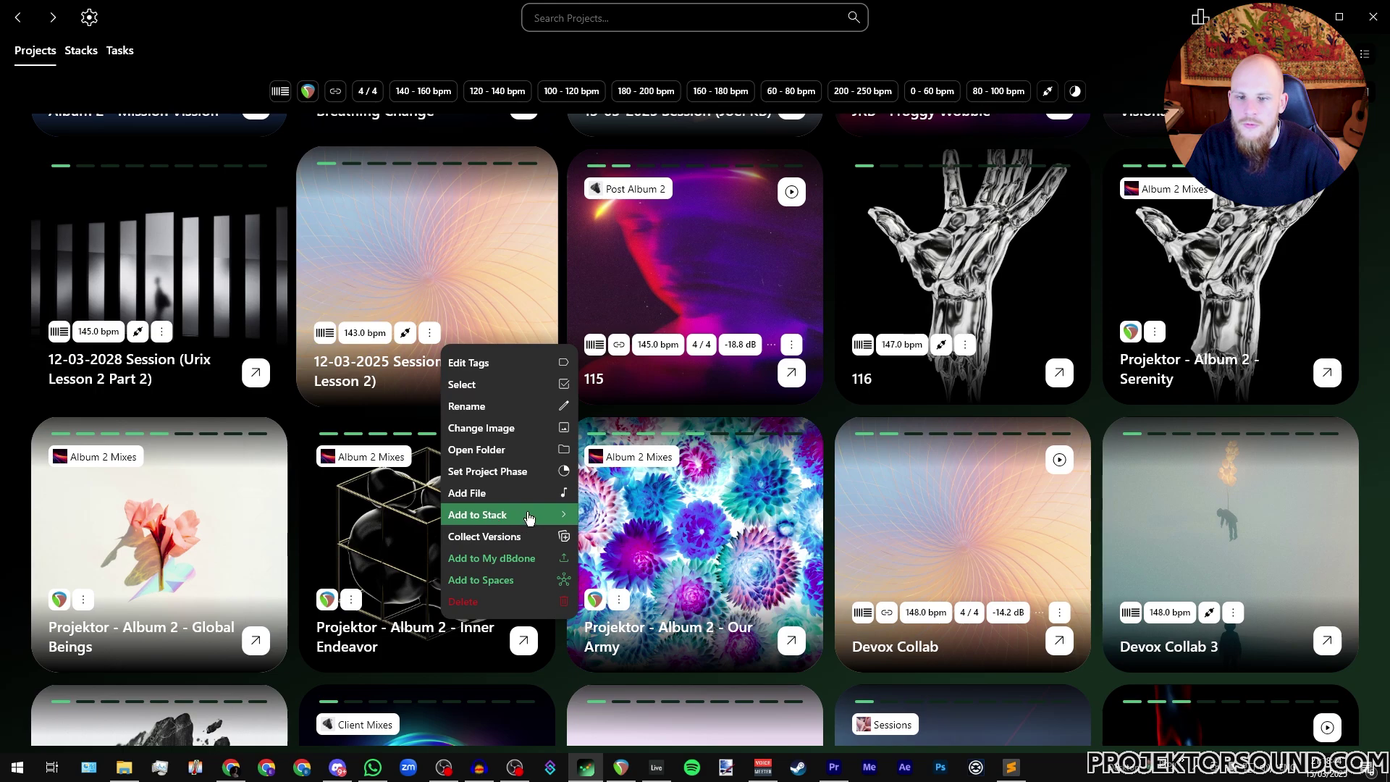
mouse_move(557, 516)
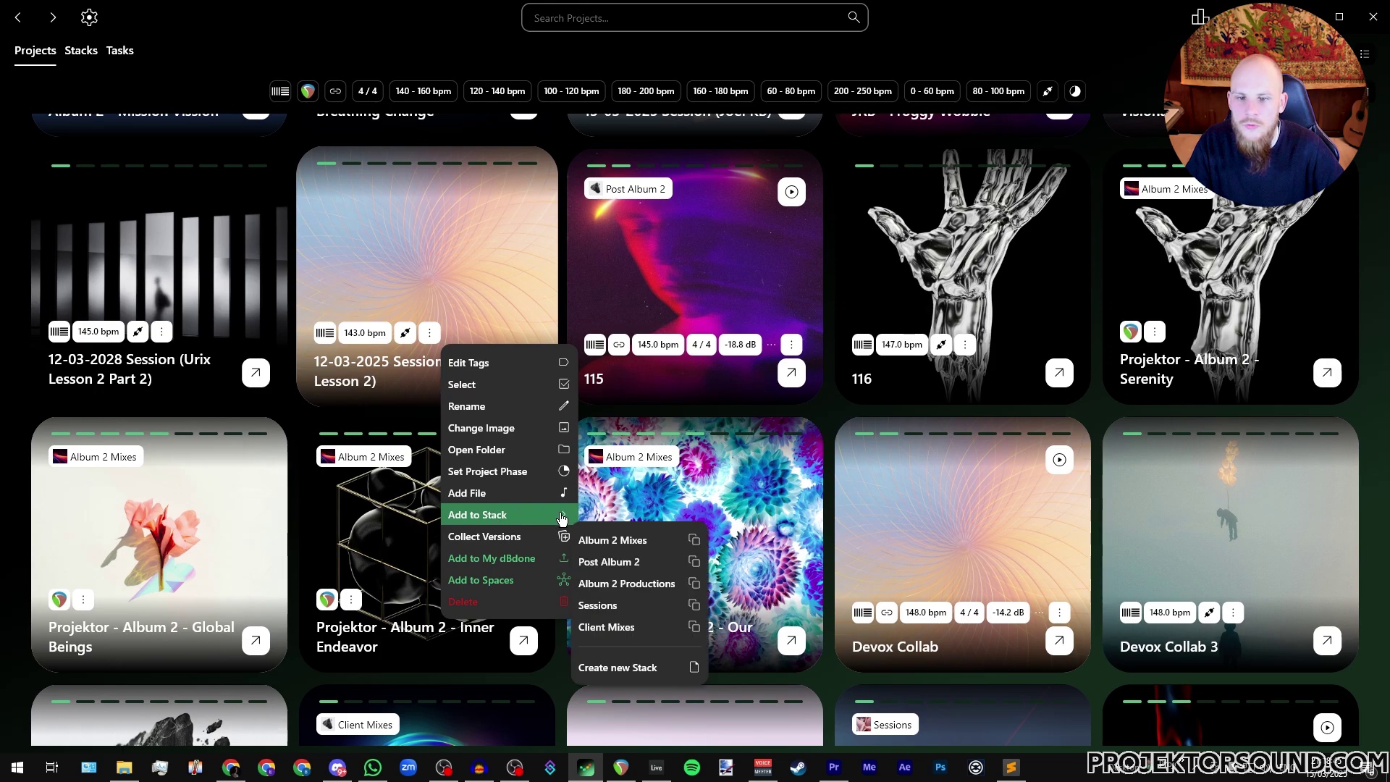
left_click(611, 621)
Step: Add the 13-03-2025 session project to the Sessions stack as well
scroll(430, 371, "up", 5)
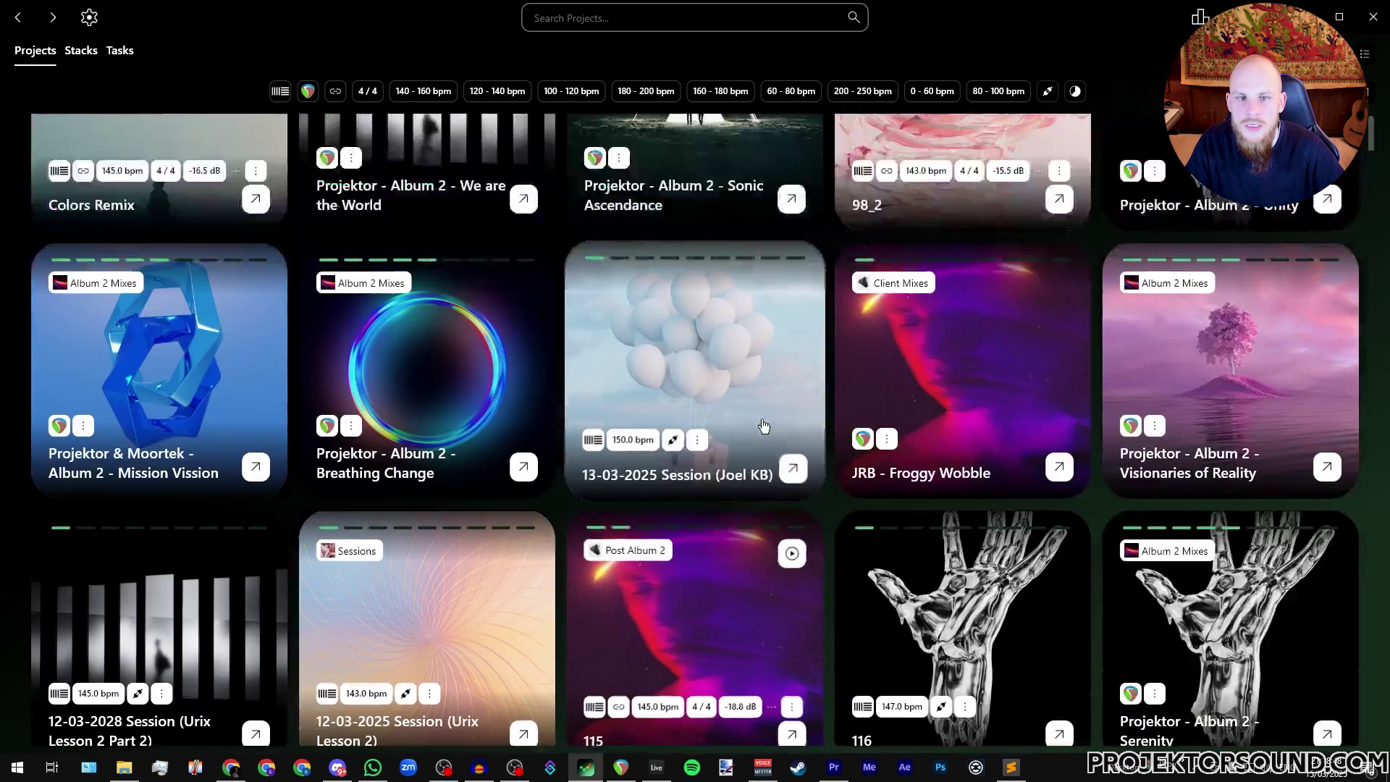
left_click(697, 440)
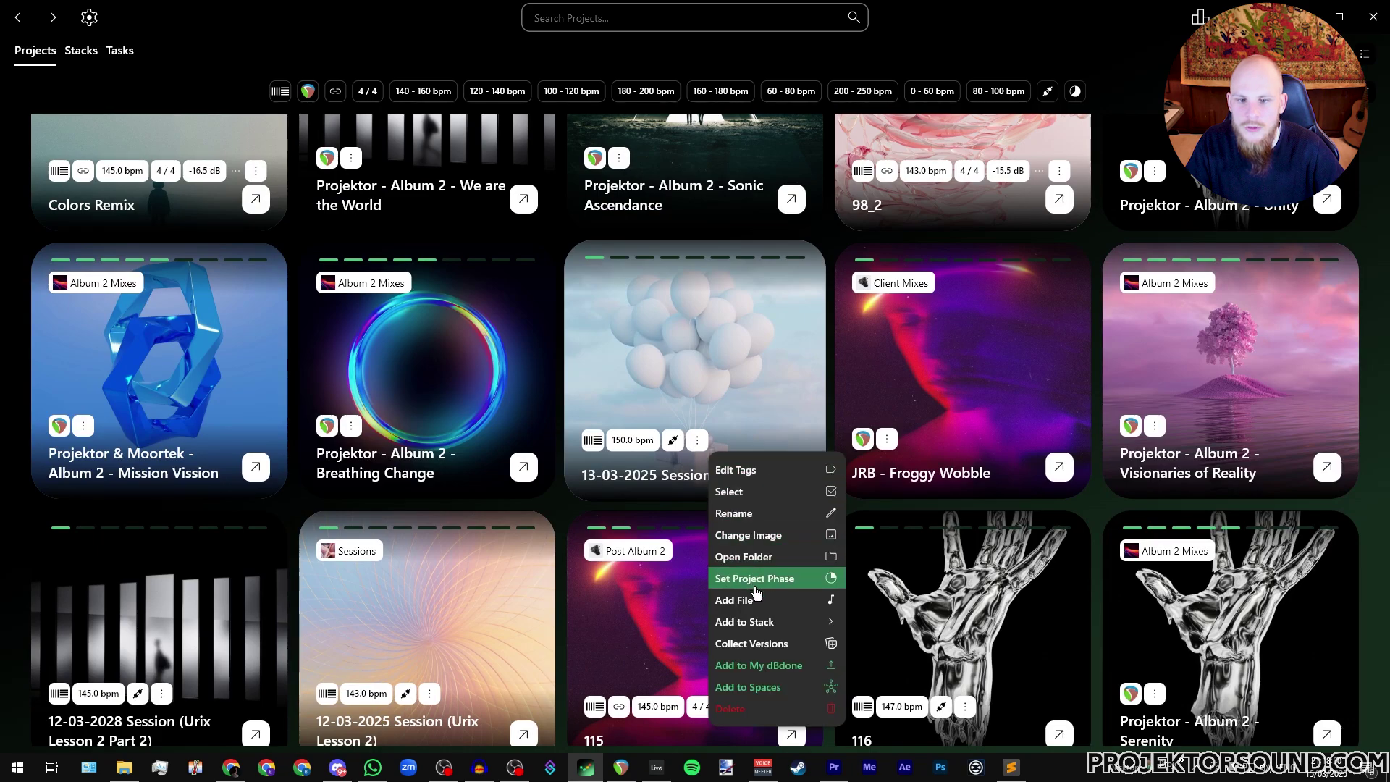
mouse_move(782, 622)
left_click(888, 539)
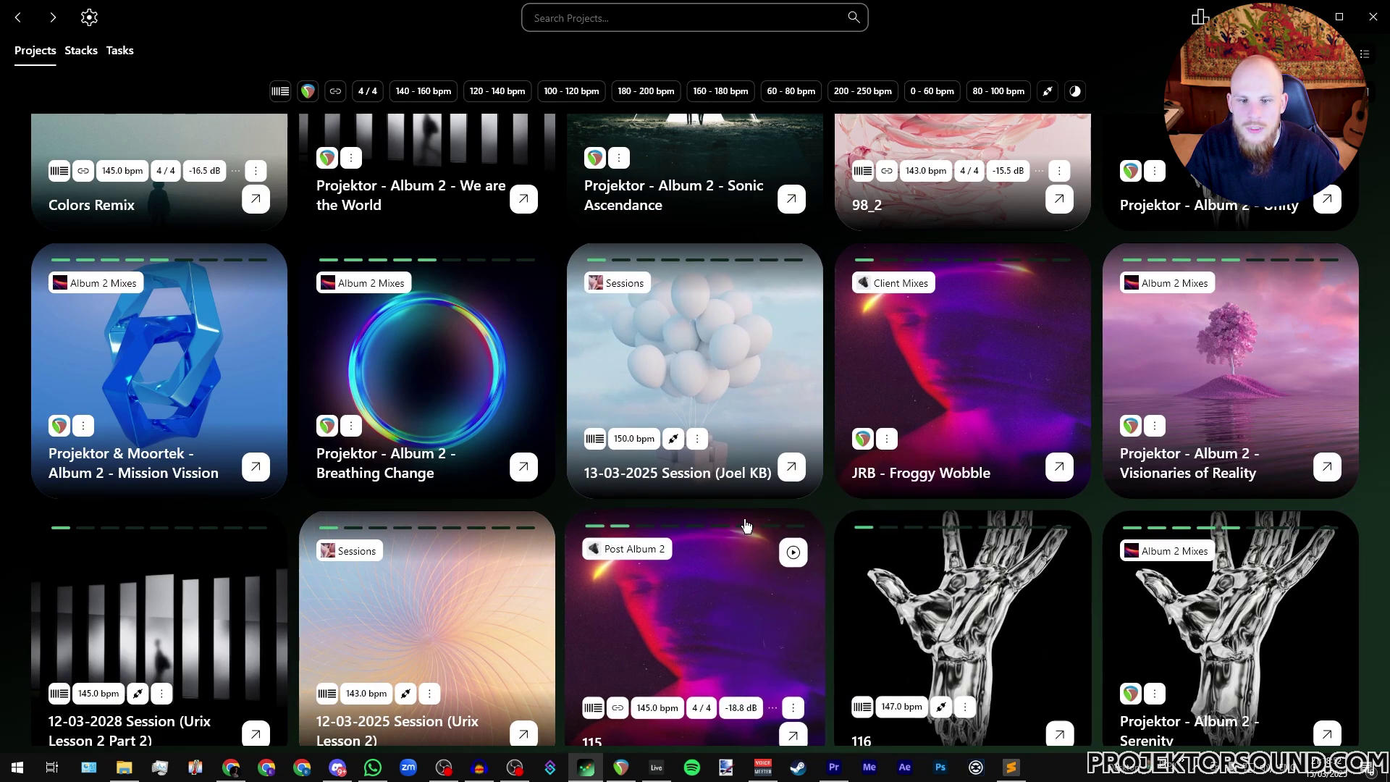
Step: Multi-select Inner Endeavor, Our Army and Devox Collab, cancel with Esc, then show the Stacks overview
scroll(744, 416, "down", 10)
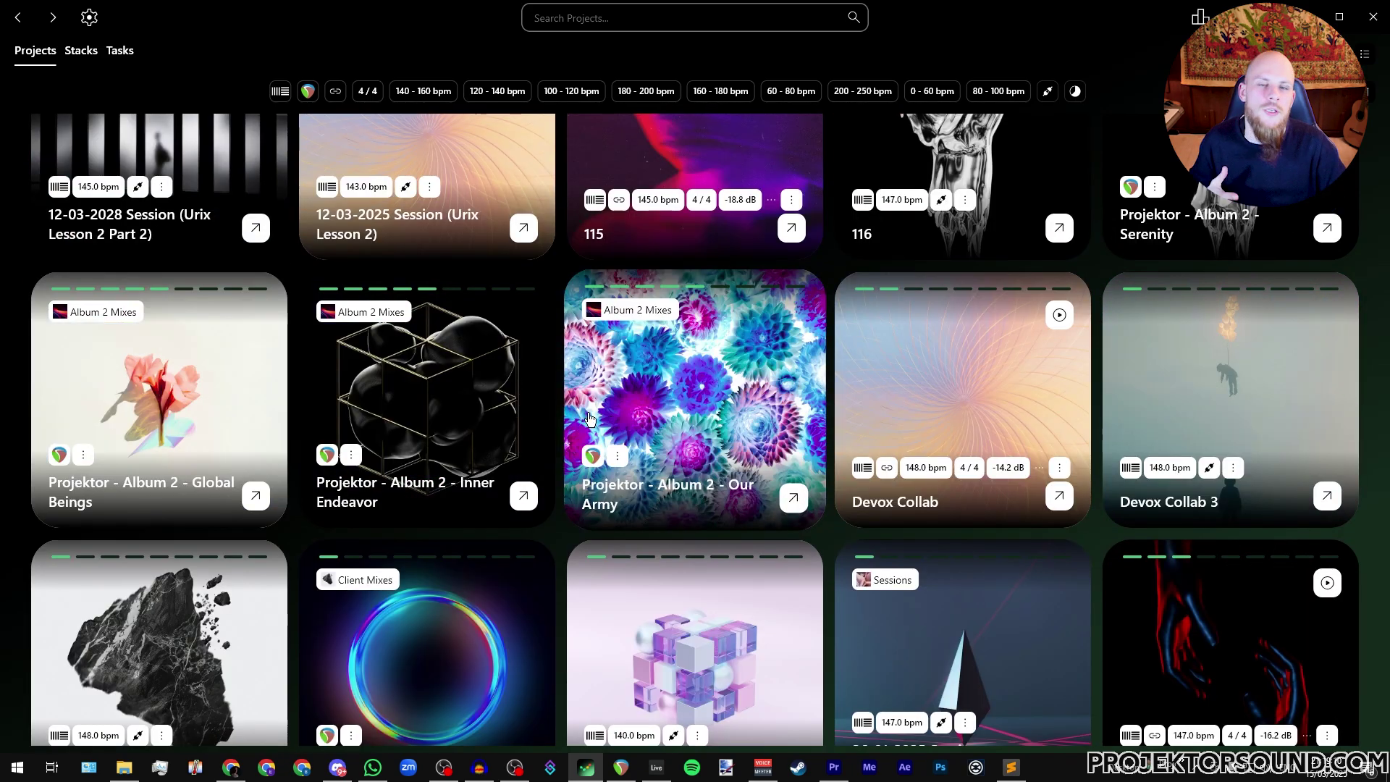
right_click(468, 366)
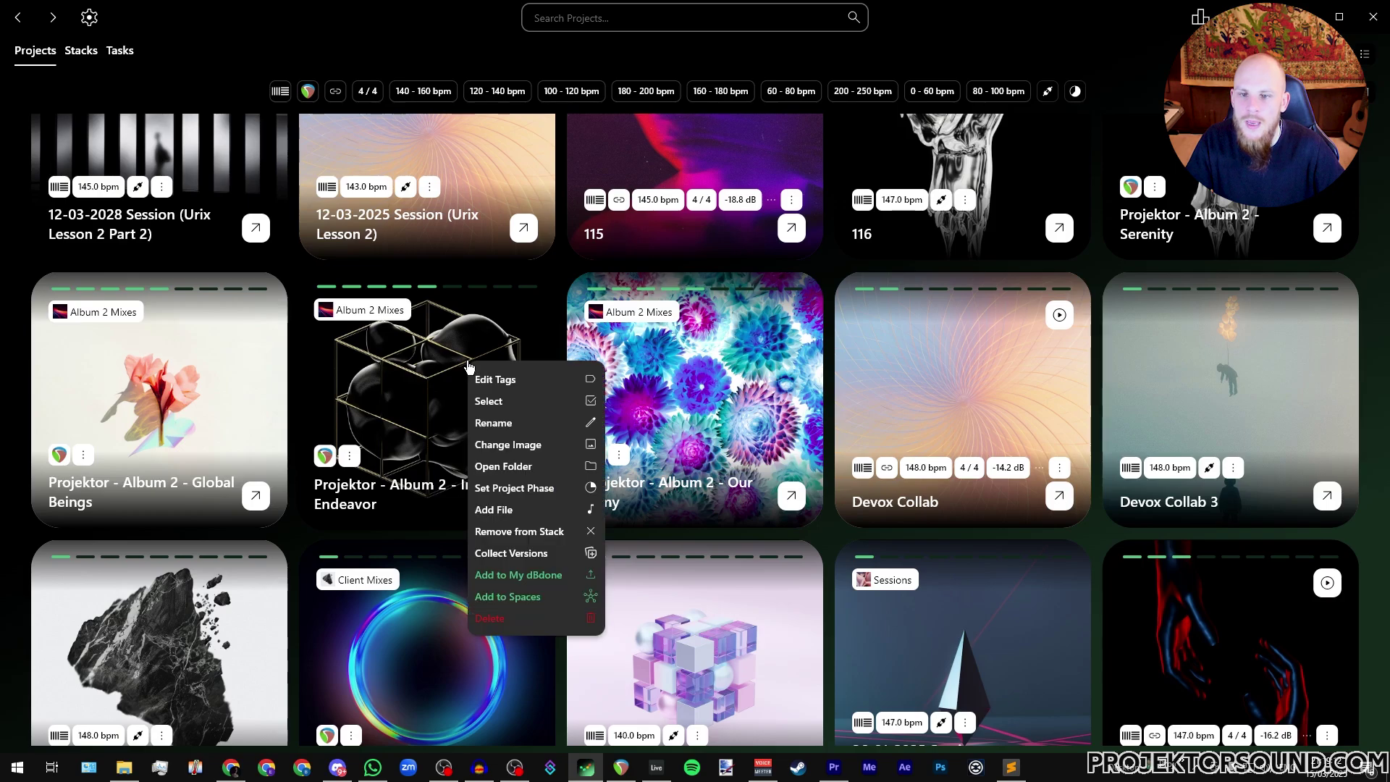
left_click(492, 400)
left_click(695, 405)
left_click(914, 410)
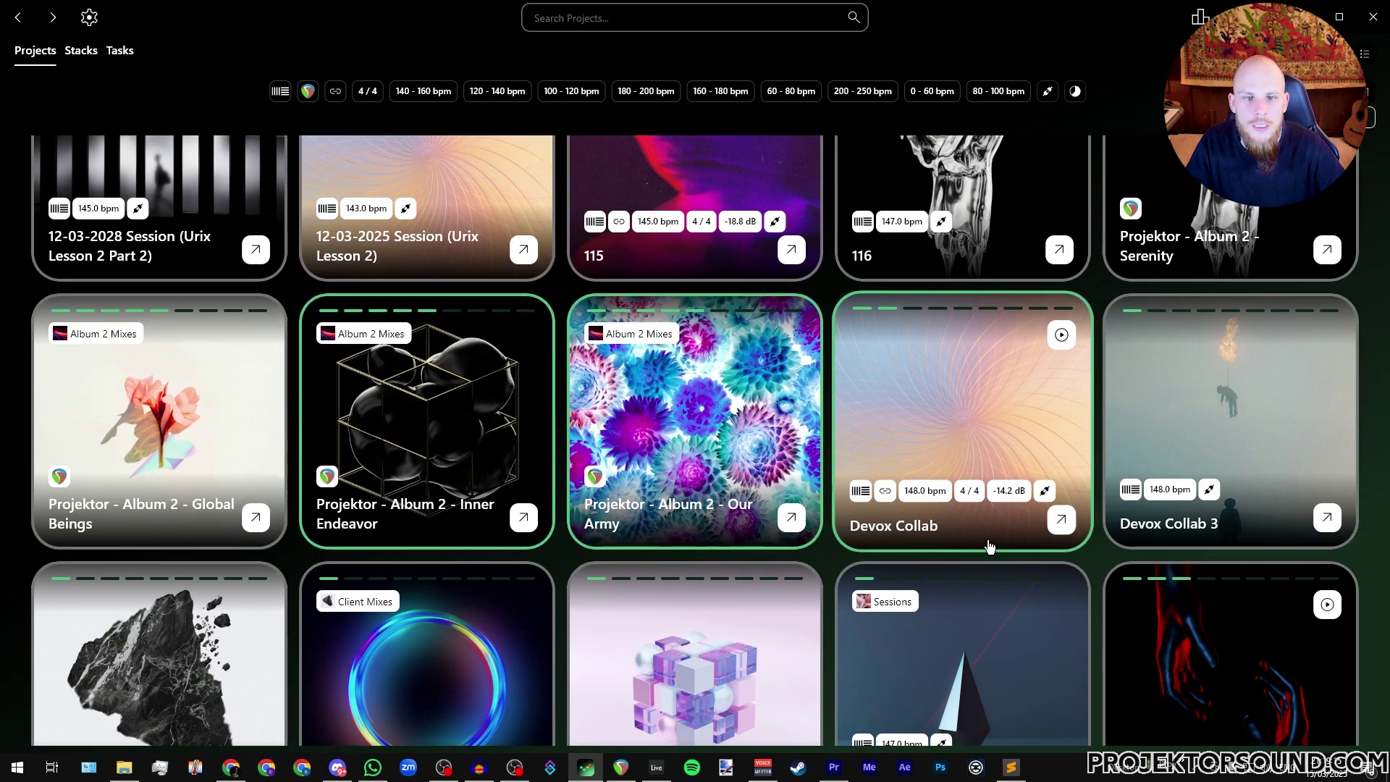
key("Escape")
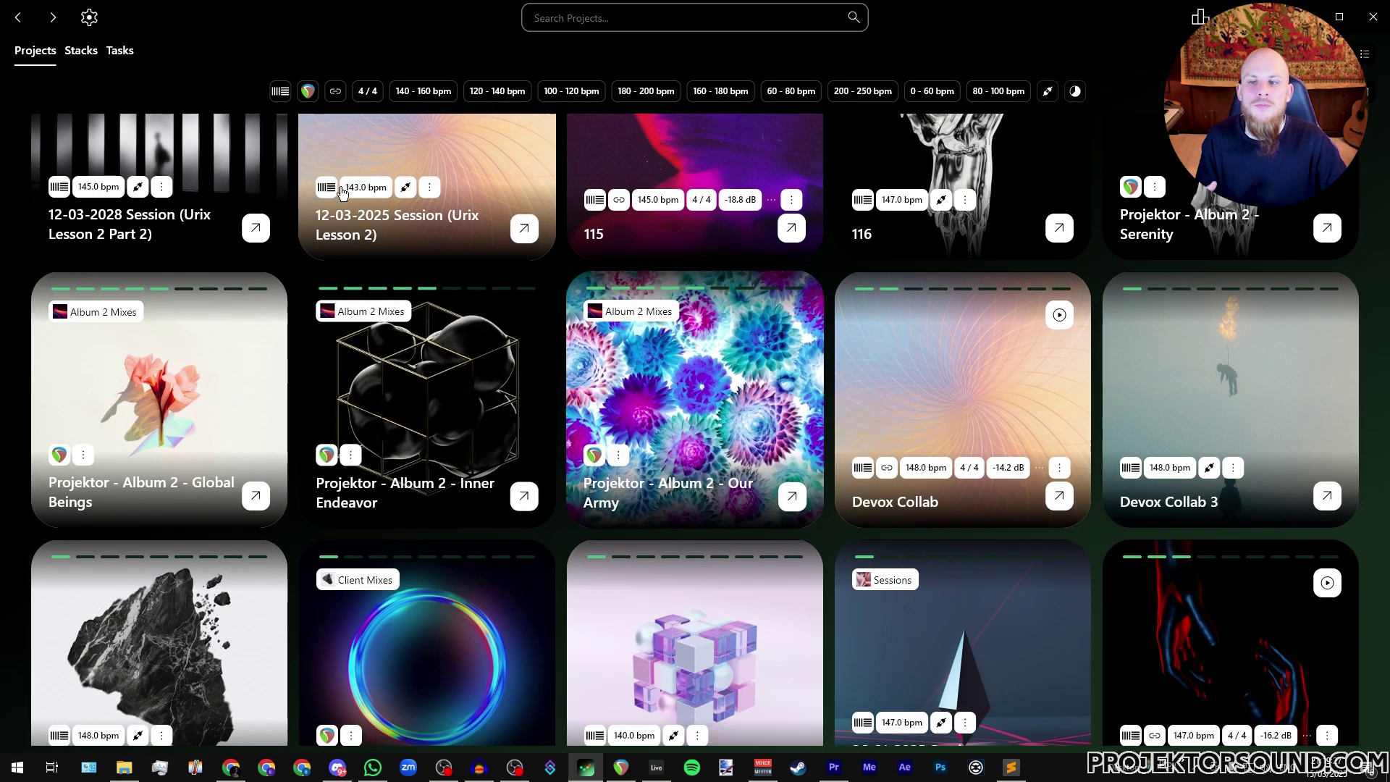
left_click(72, 49)
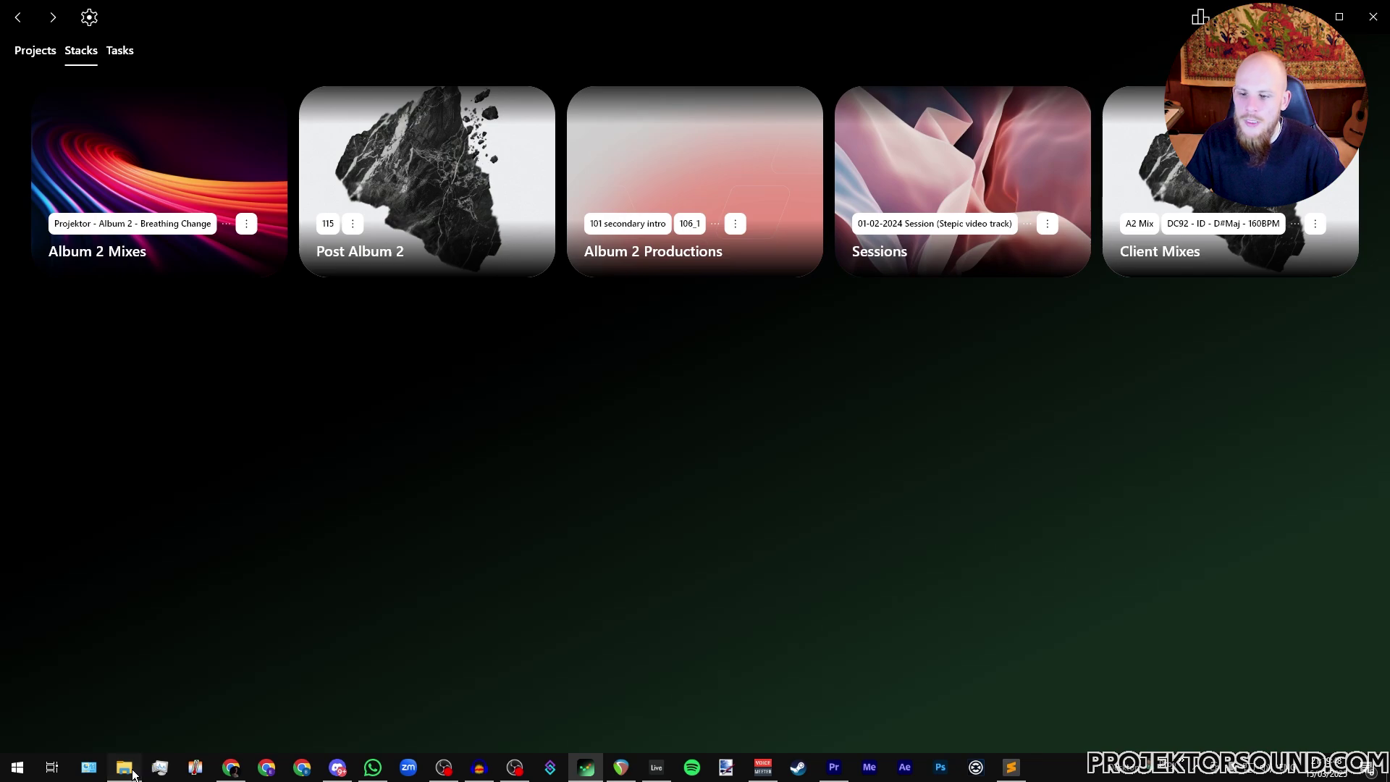
left_click(123, 766)
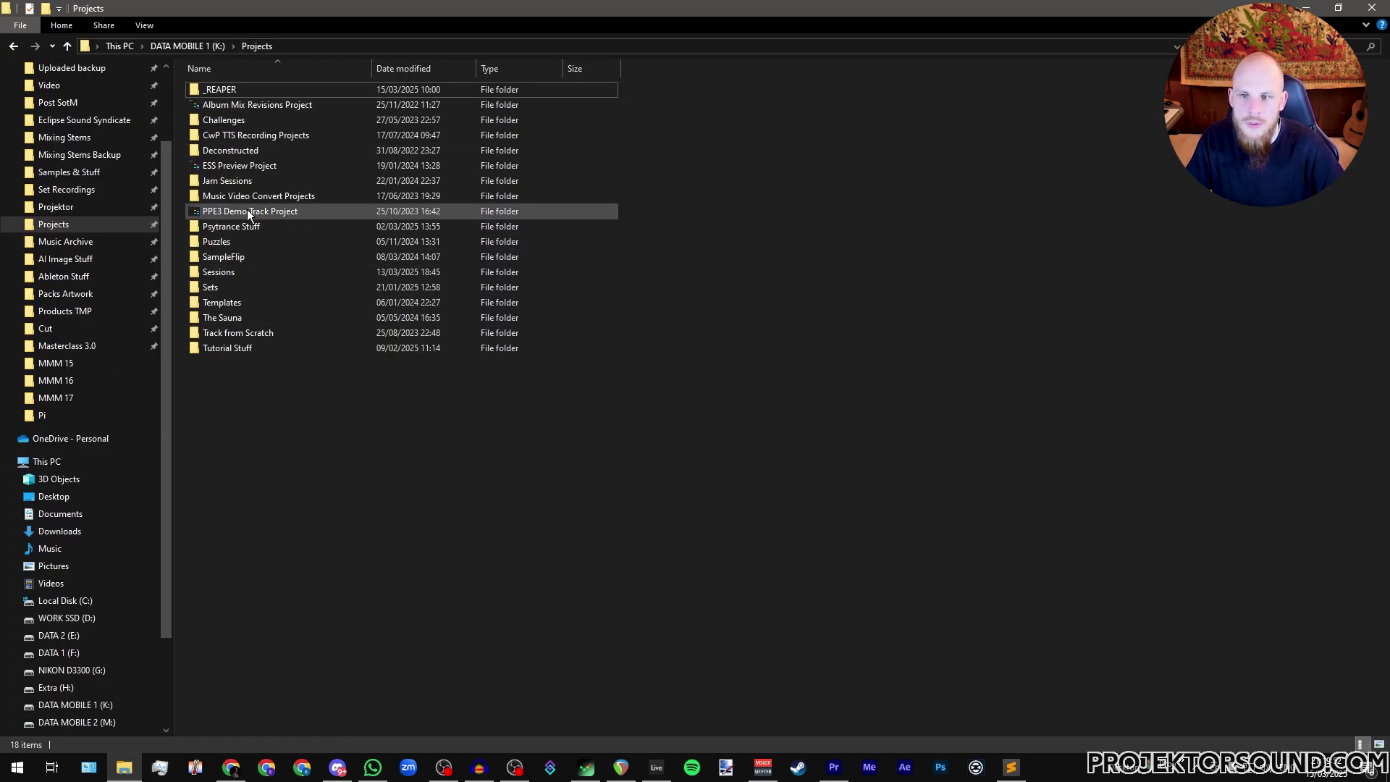
mouse_move(257, 232)
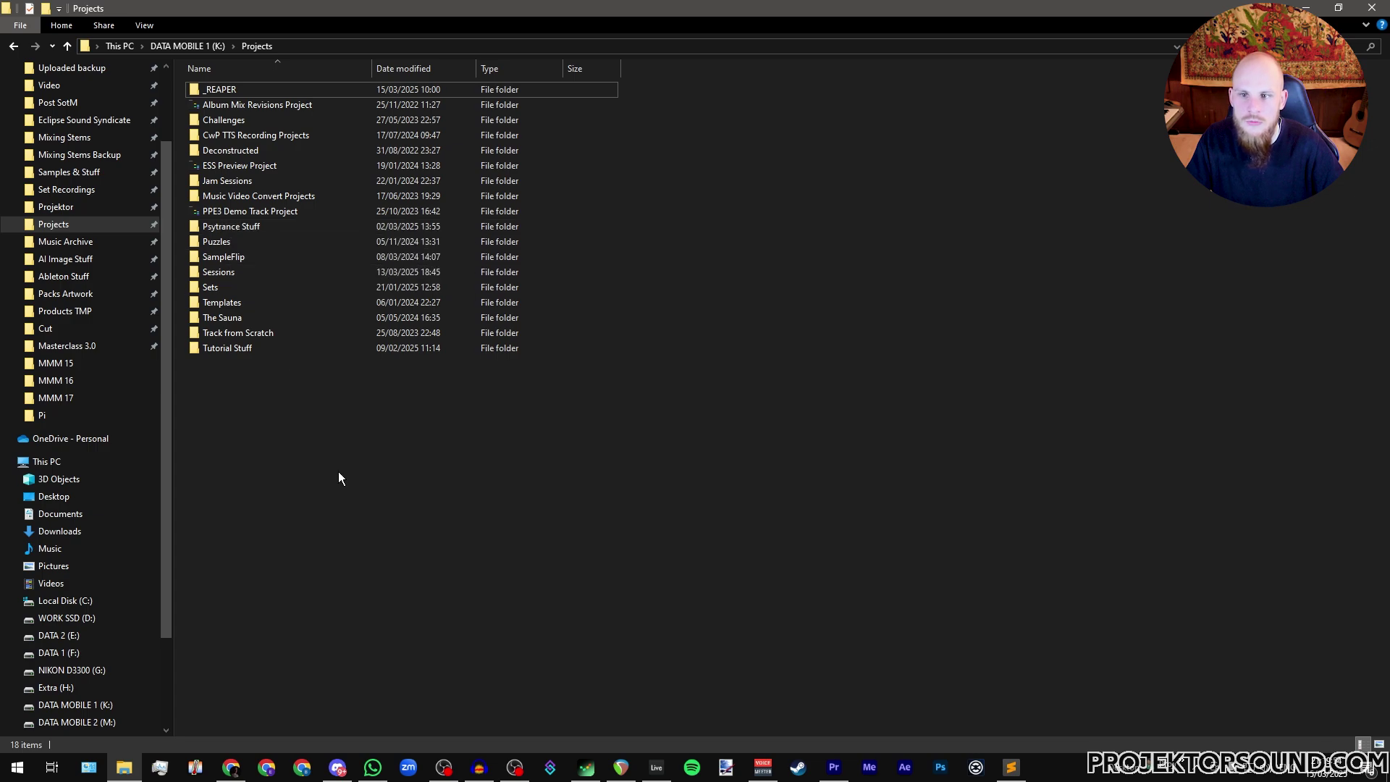
left_click(1307, 8)
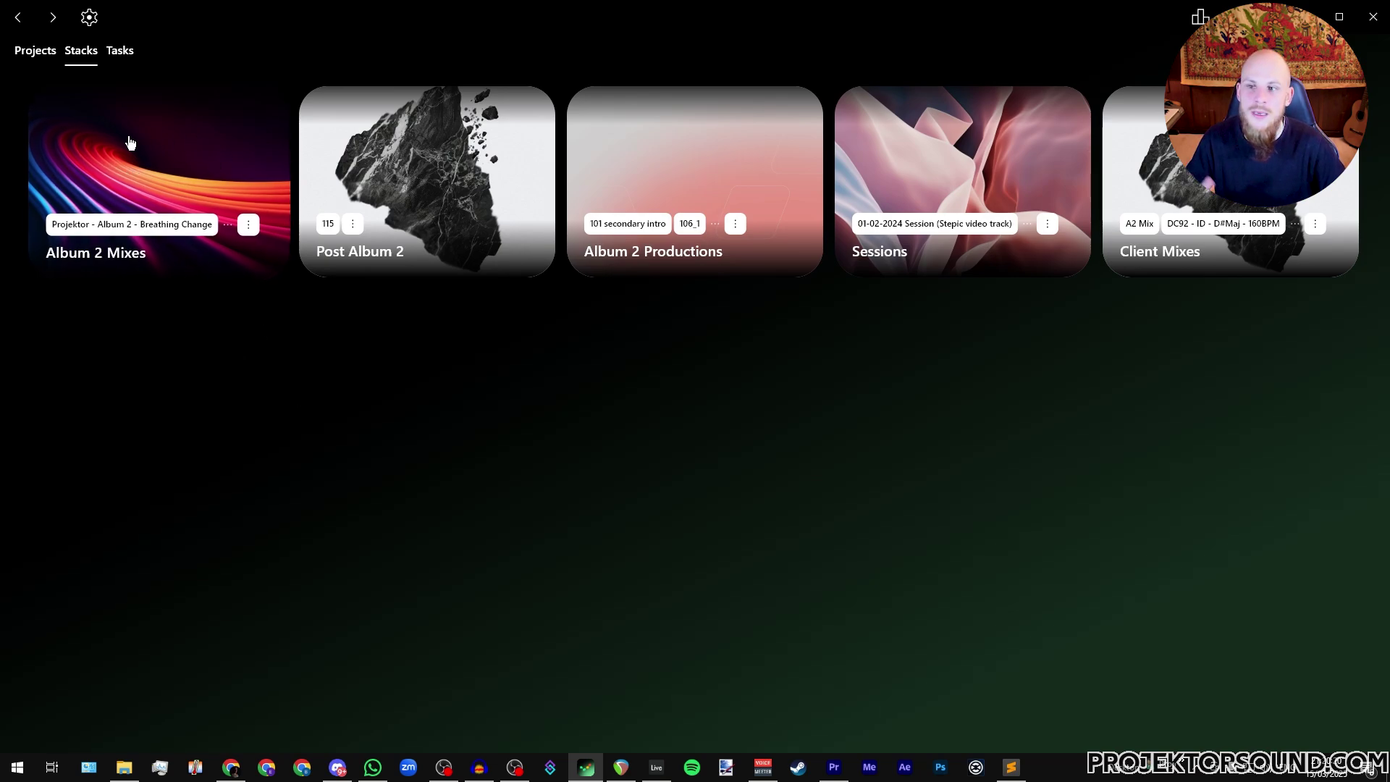
Step: Return to the Projects grid from the Album 2 Mixes stack card
left_click(127, 174)
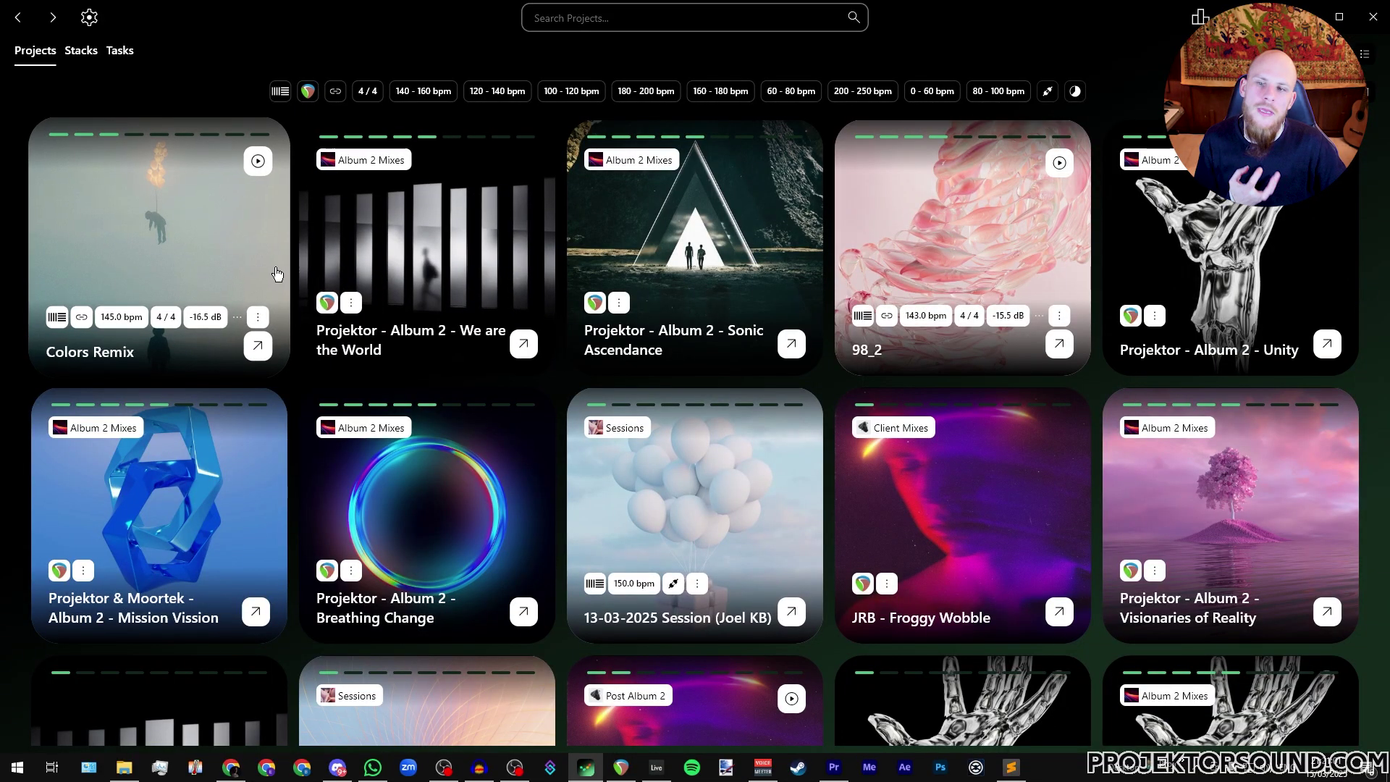
Step: Open the Projektor - Album 2 - We are the World project and cancel a new task
left_click(427, 240)
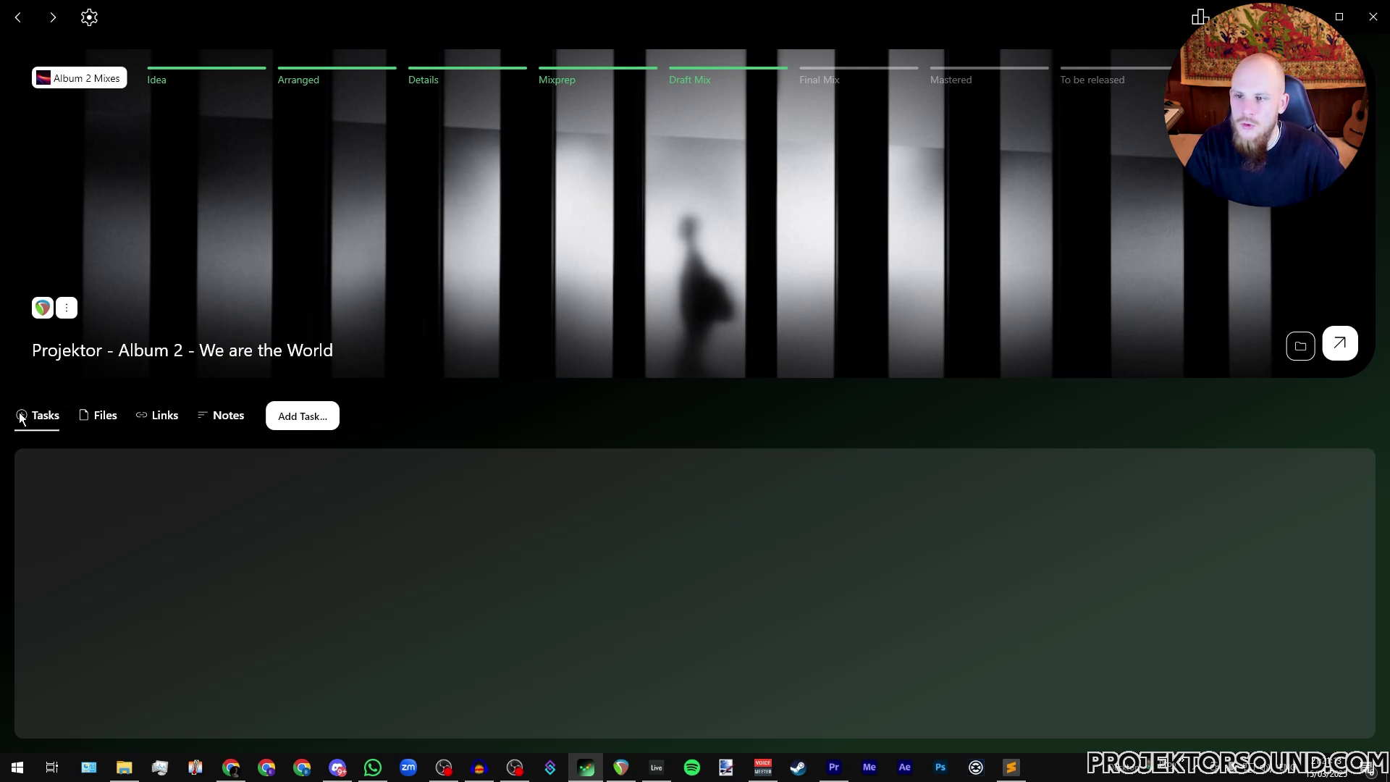
left_click(307, 417)
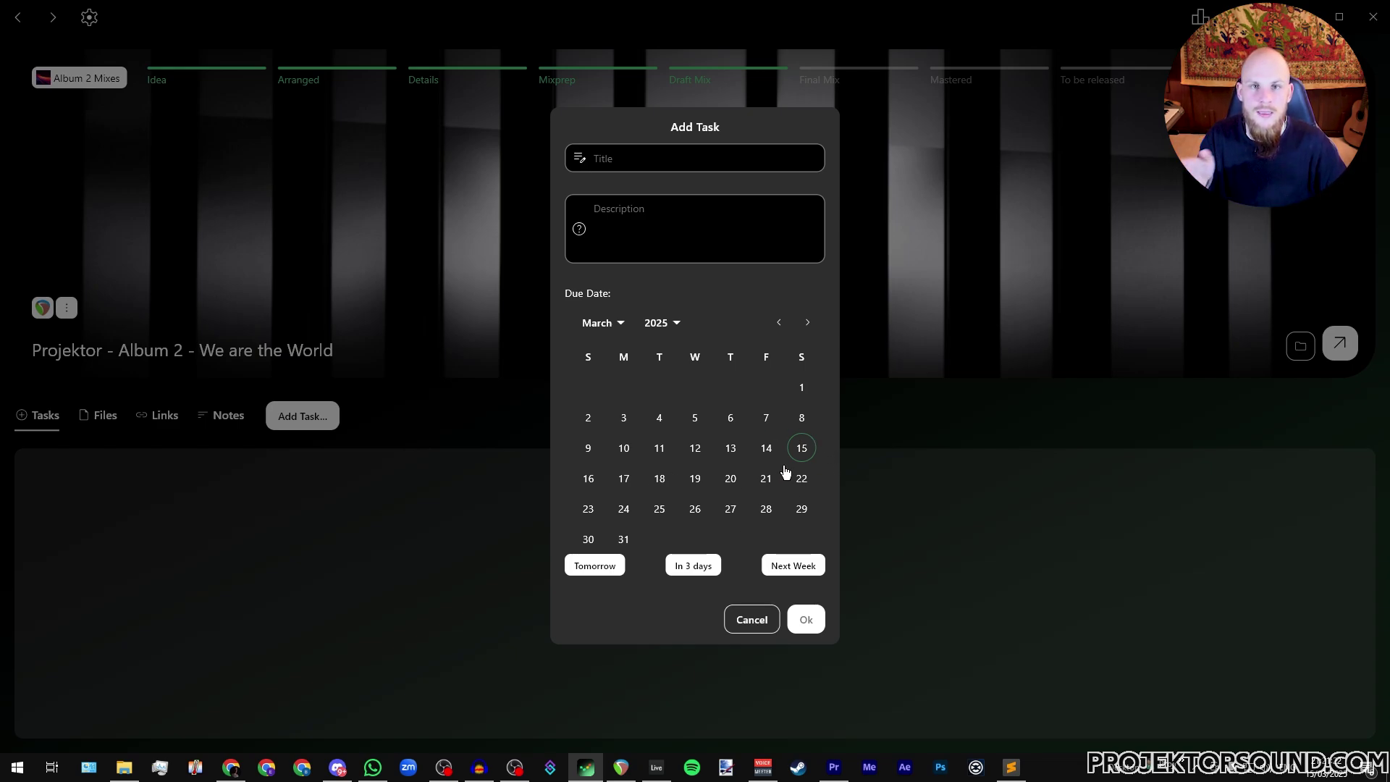
left_click(752, 616)
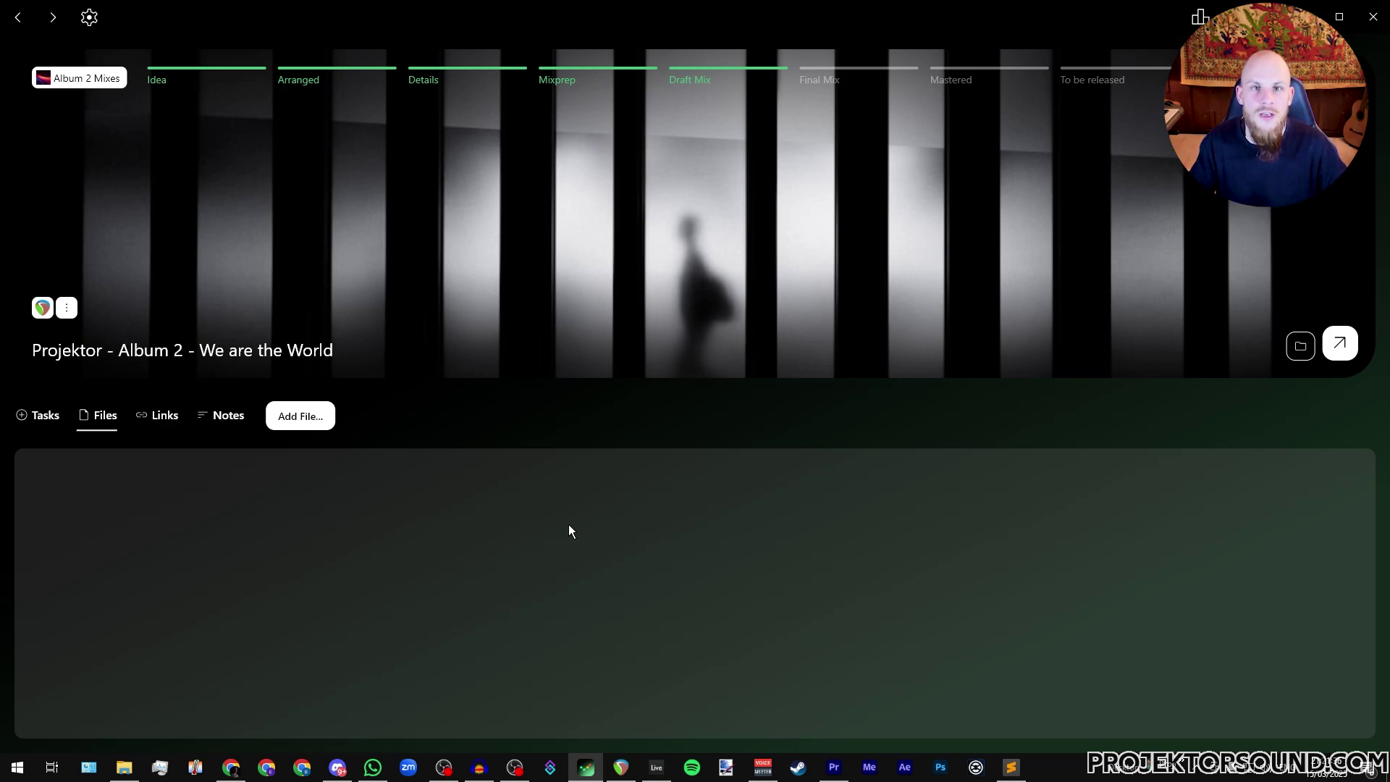
Step: Show the project's Links and cancel adding a new link
left_click(160, 424)
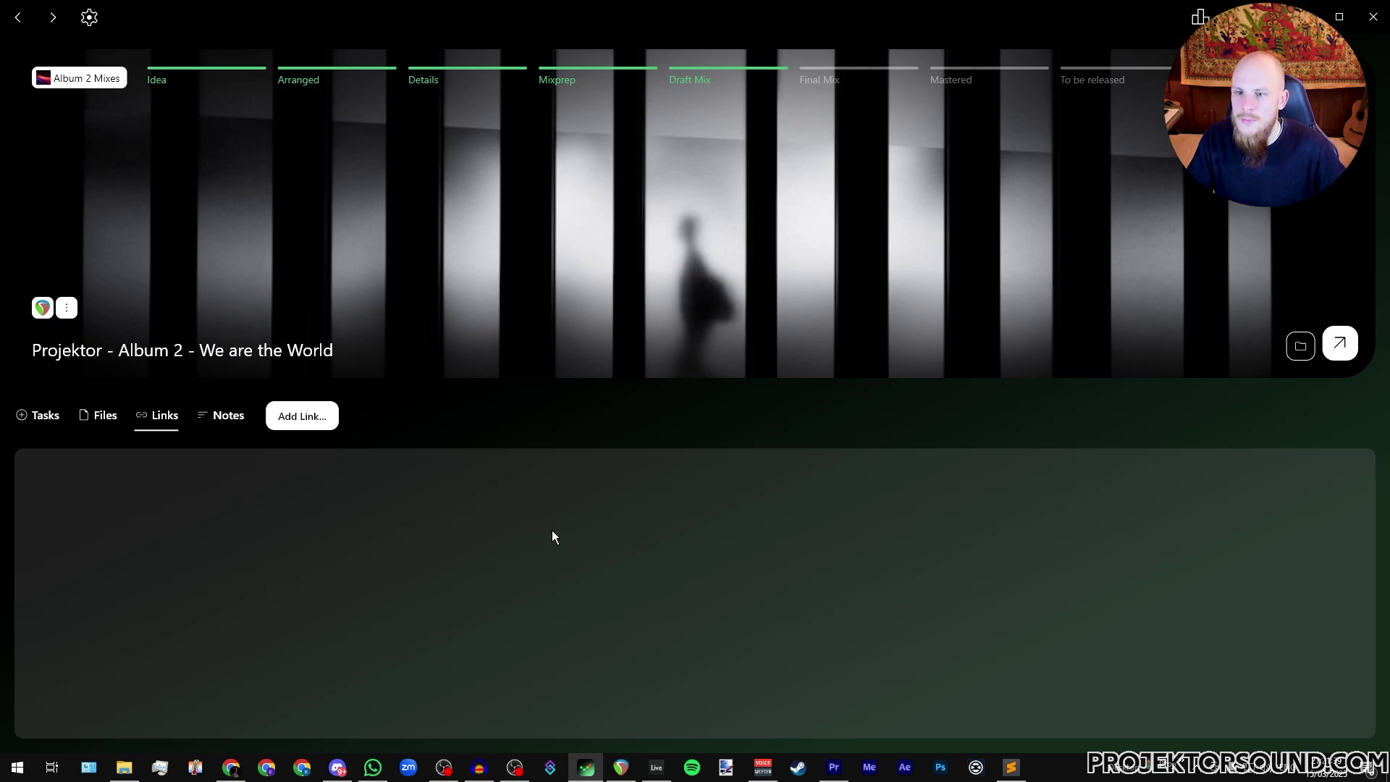
left_click(316, 427)
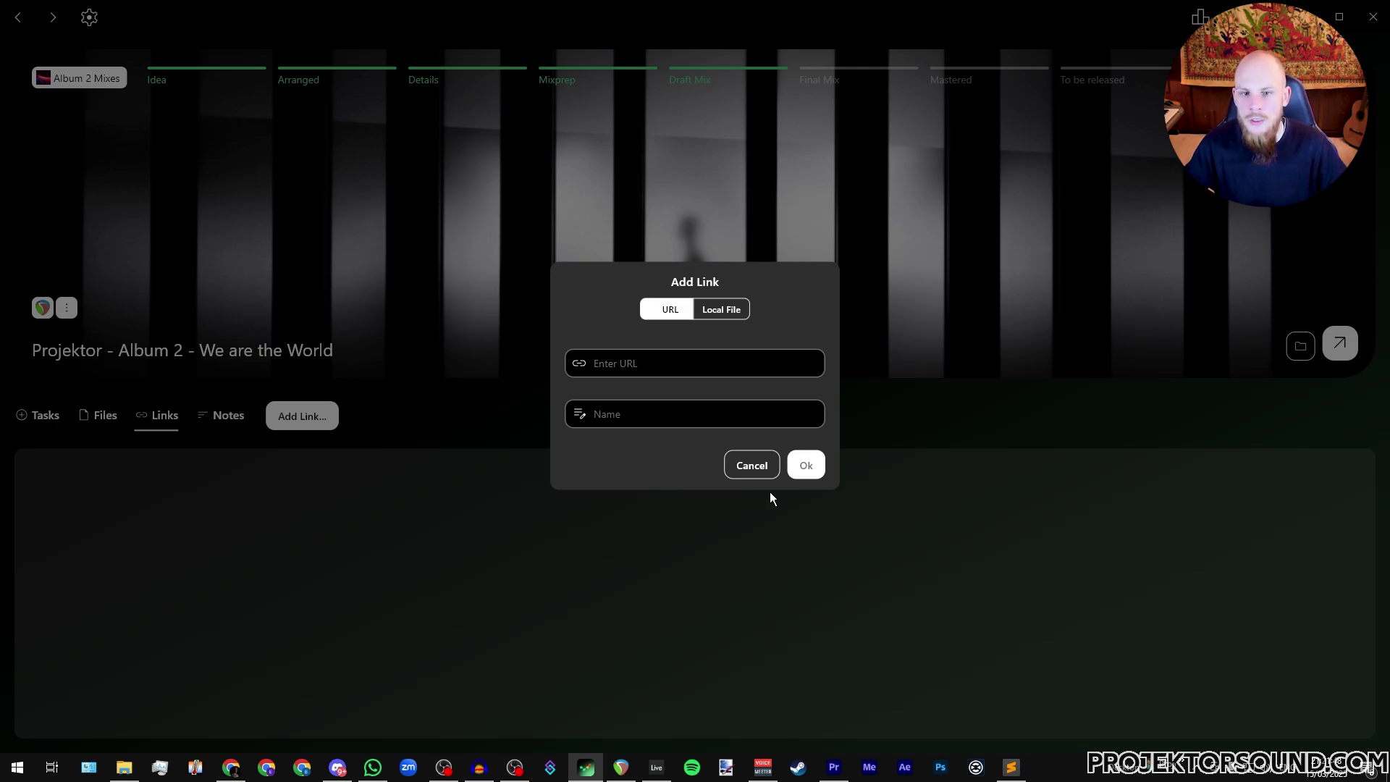
left_click(753, 466)
Step: Open the project's Notes and read through the Revisions list of mix fixes
left_click(222, 418)
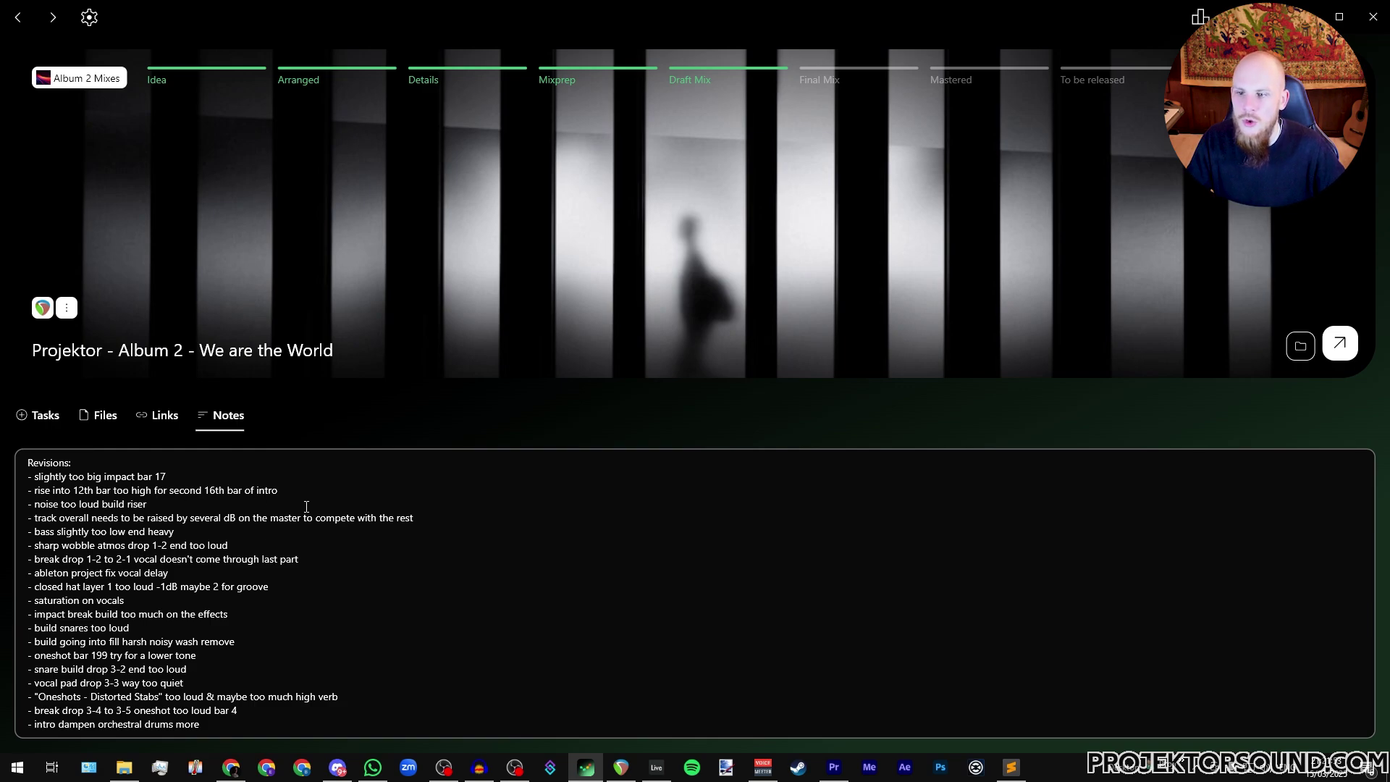
left_click_drag(30, 461, 345, 604)
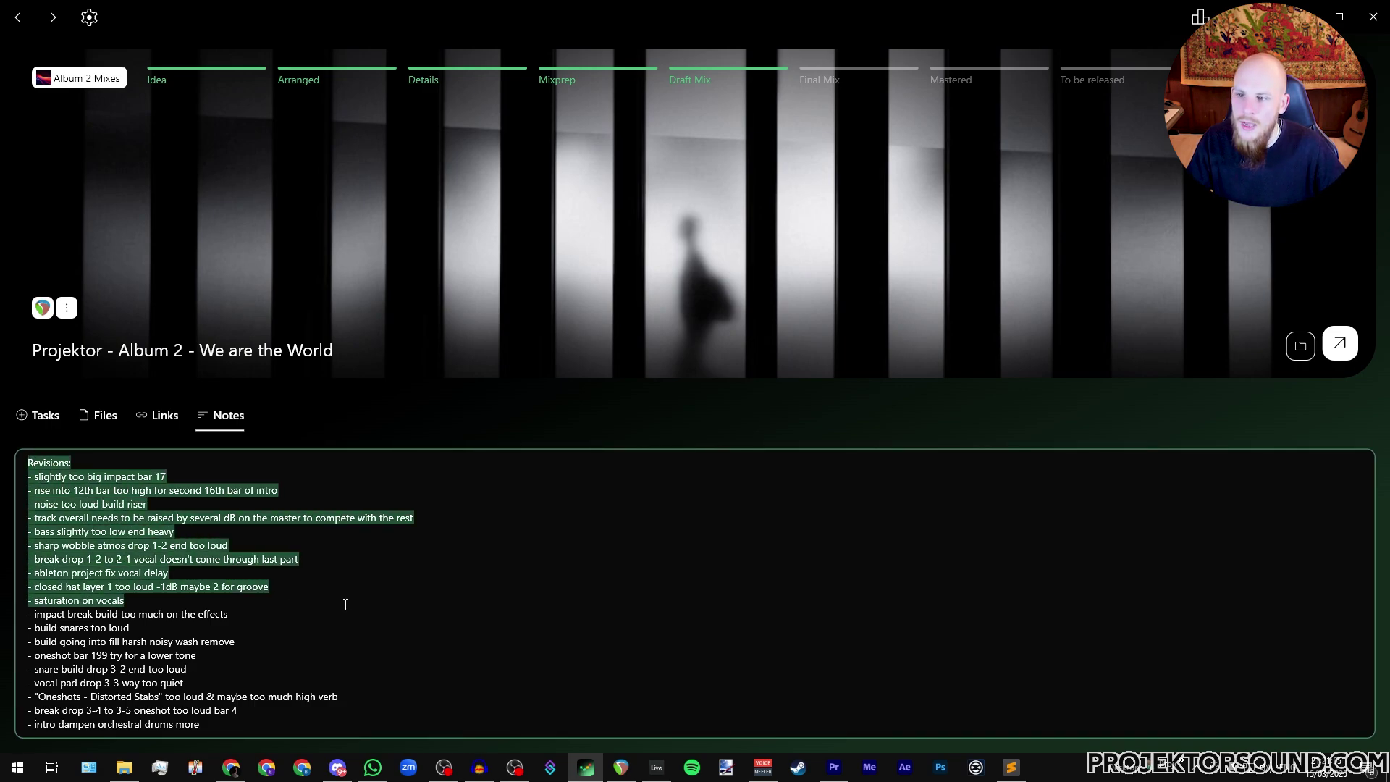
left_click(412, 587)
scroll(369, 559, "down", 5)
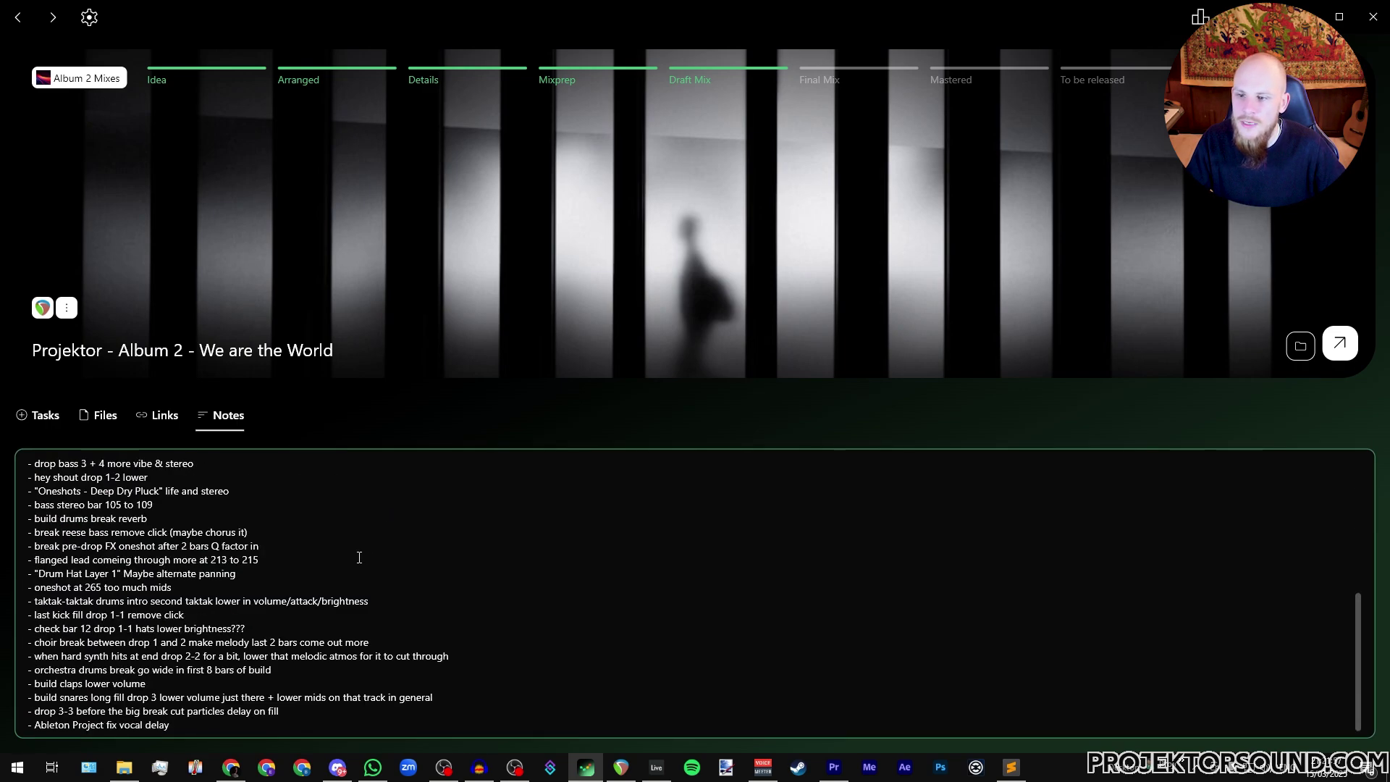
scroll(359, 557, "up", 5)
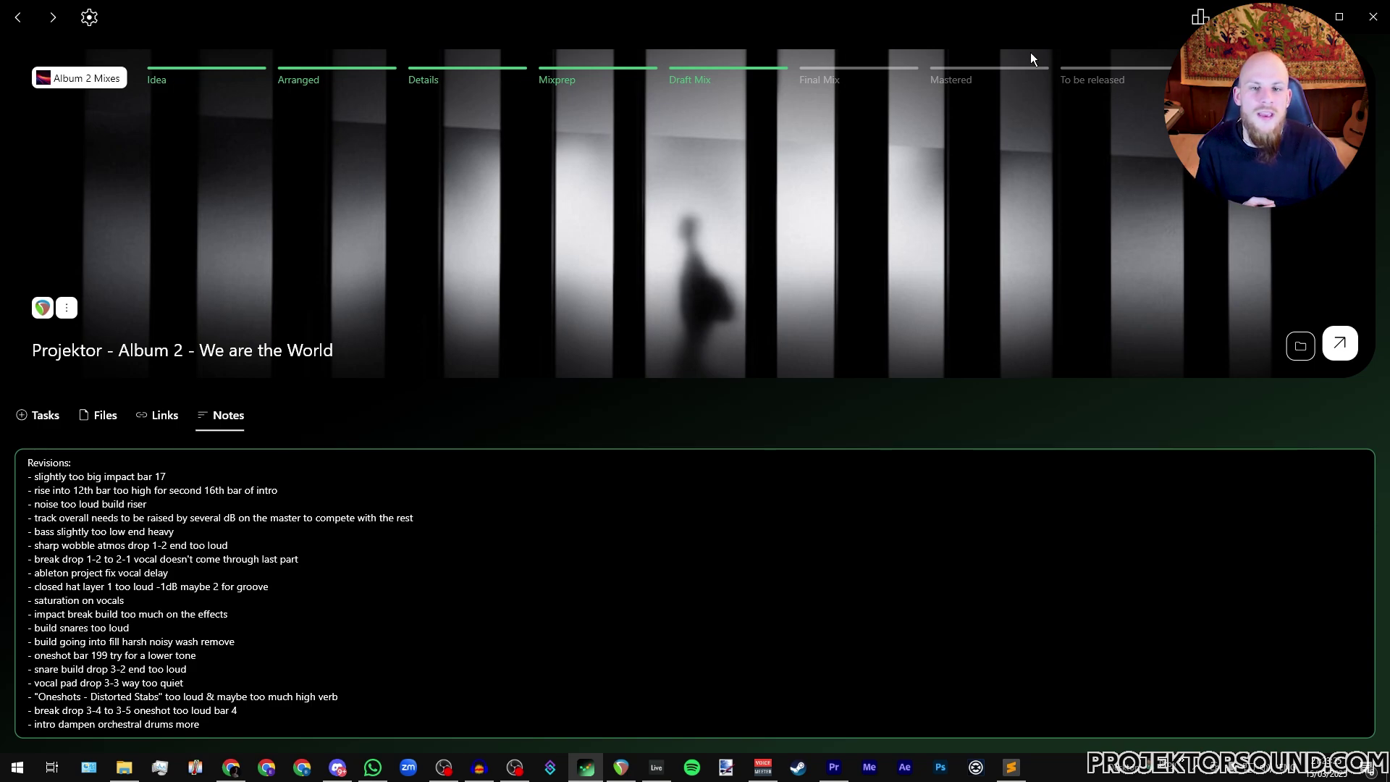
left_click(90, 20)
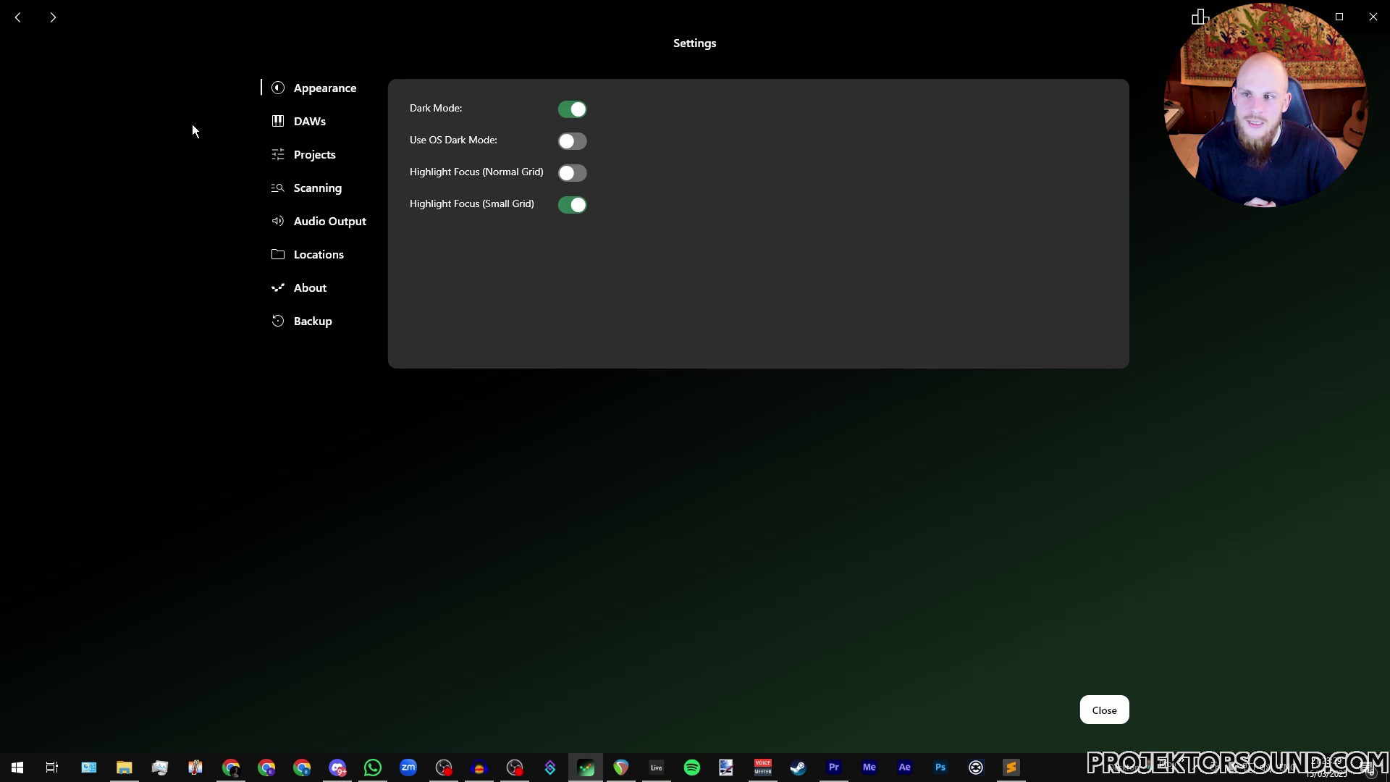
left_click(309, 155)
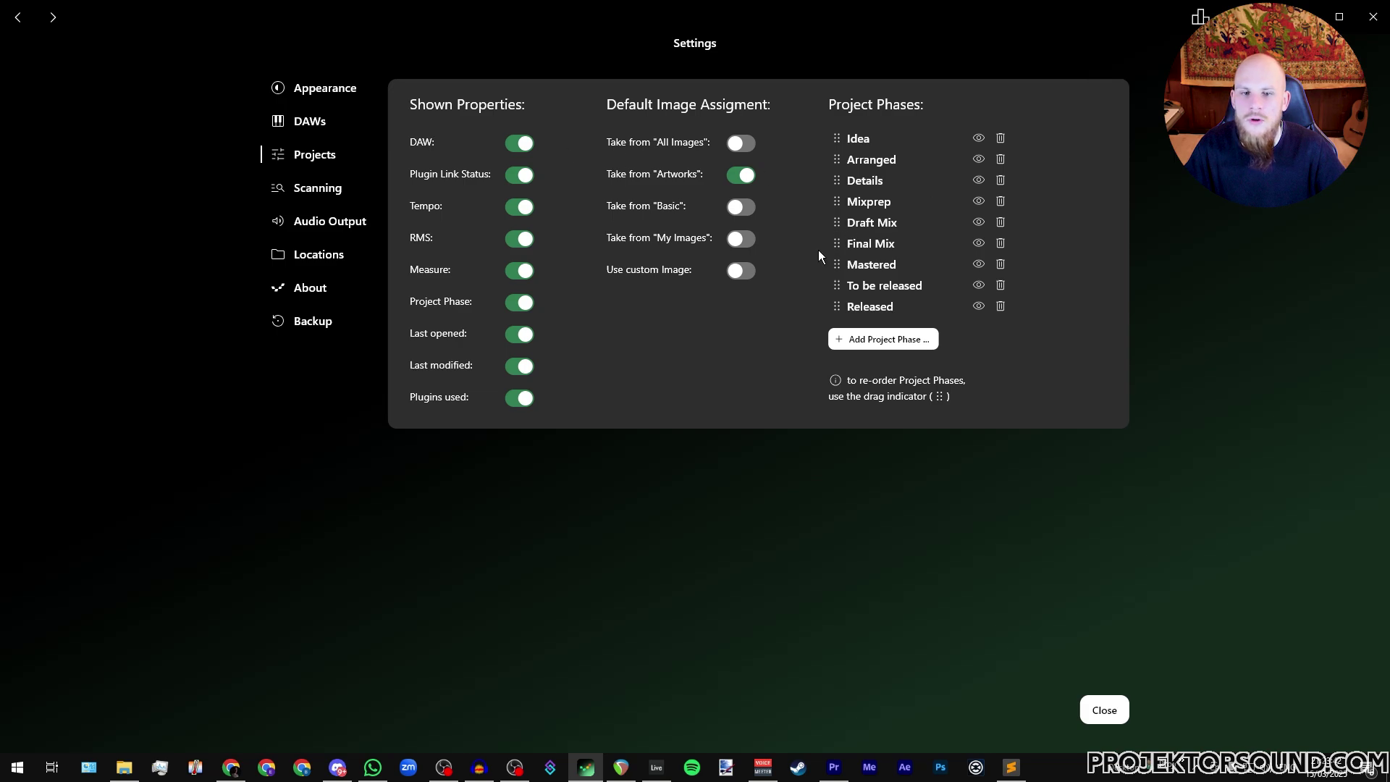
left_click(1102, 711)
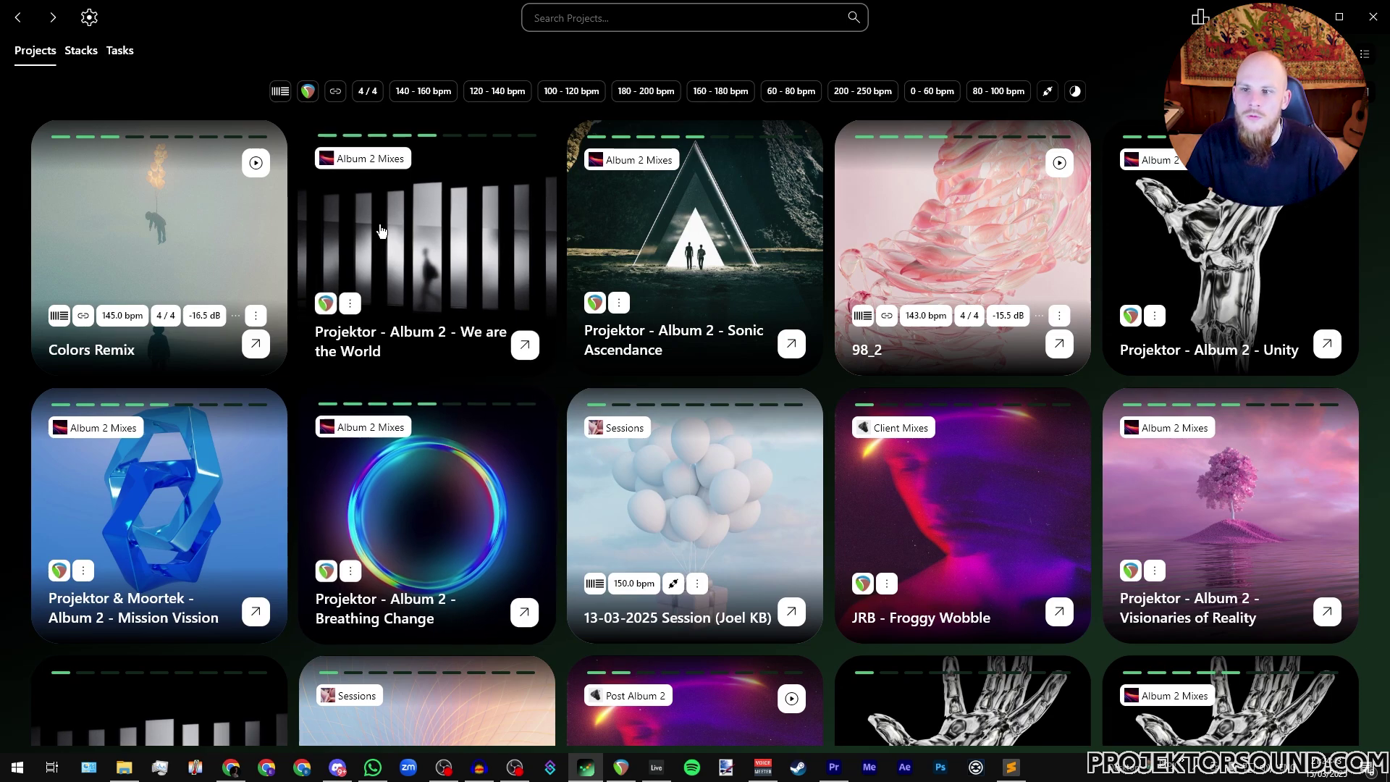
Step: Browse Breathing Change's files and tasks, then open Sonic Ascendance in REAPER
scroll(354, 531, "down", 2)
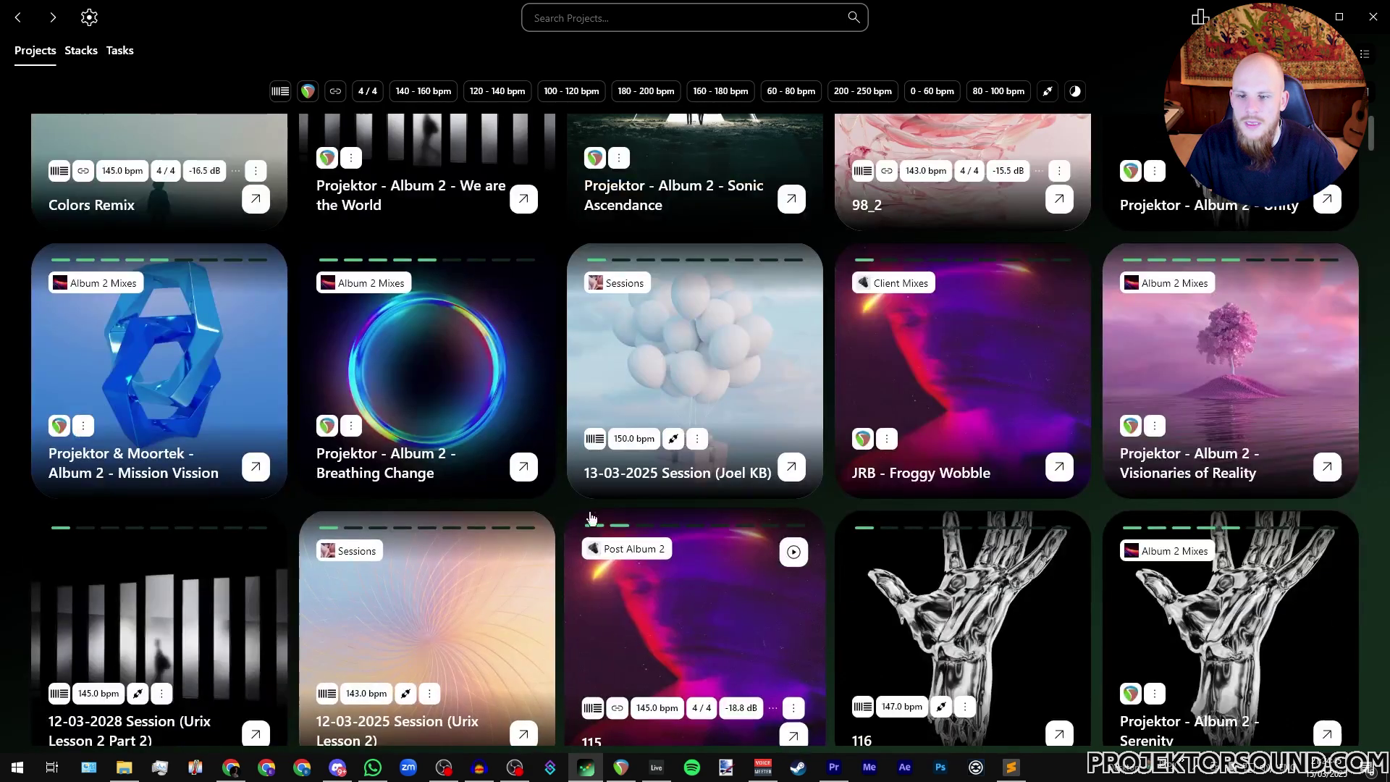
left_click(351, 452)
left_click(110, 424)
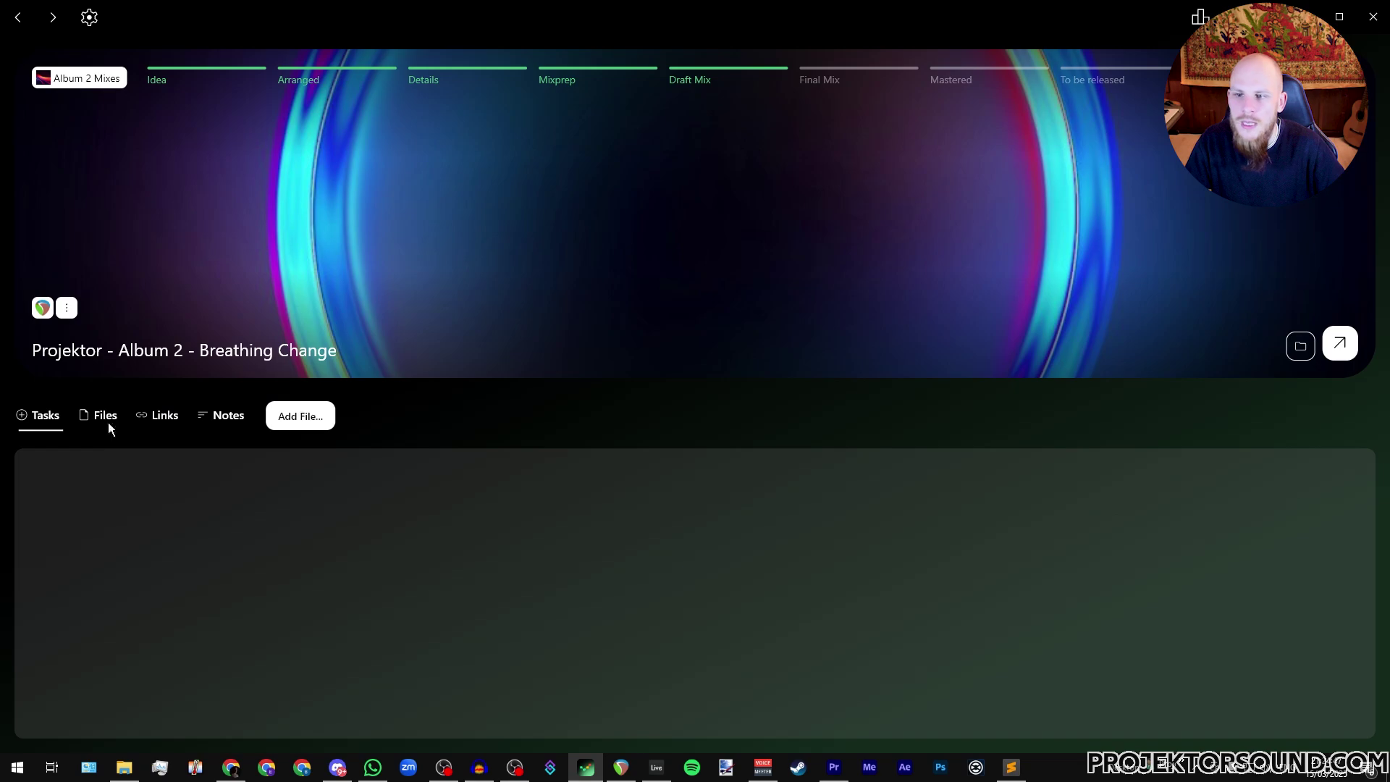
left_click(55, 429)
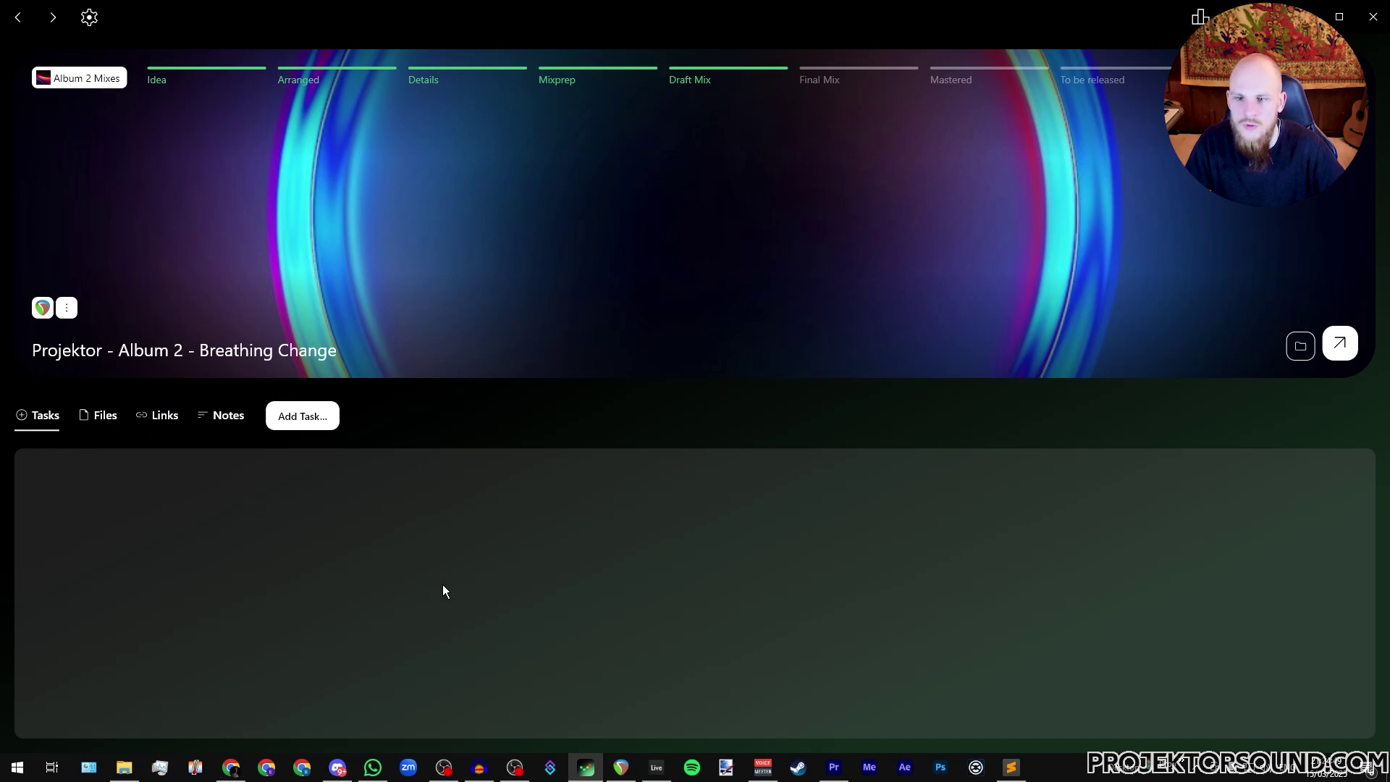
left_click(18, 17)
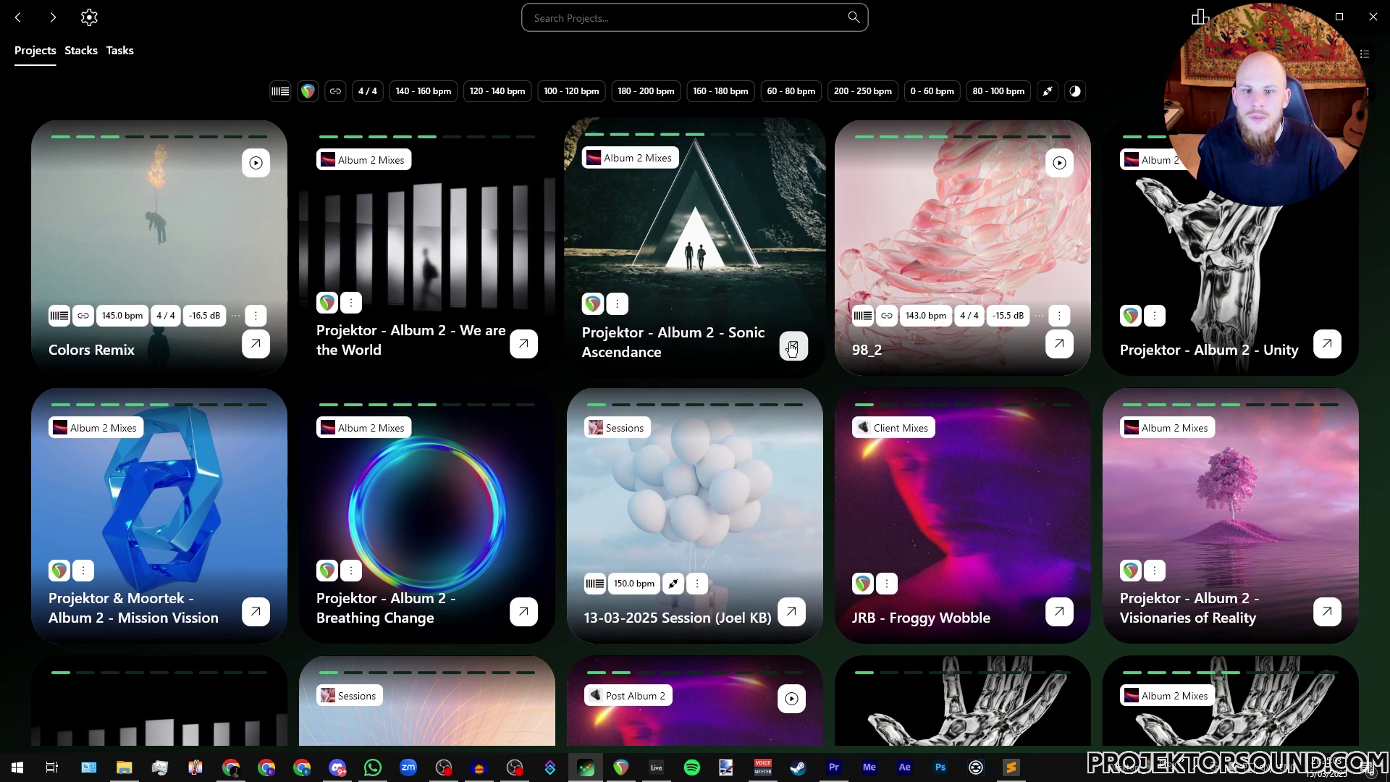
left_click(794, 352)
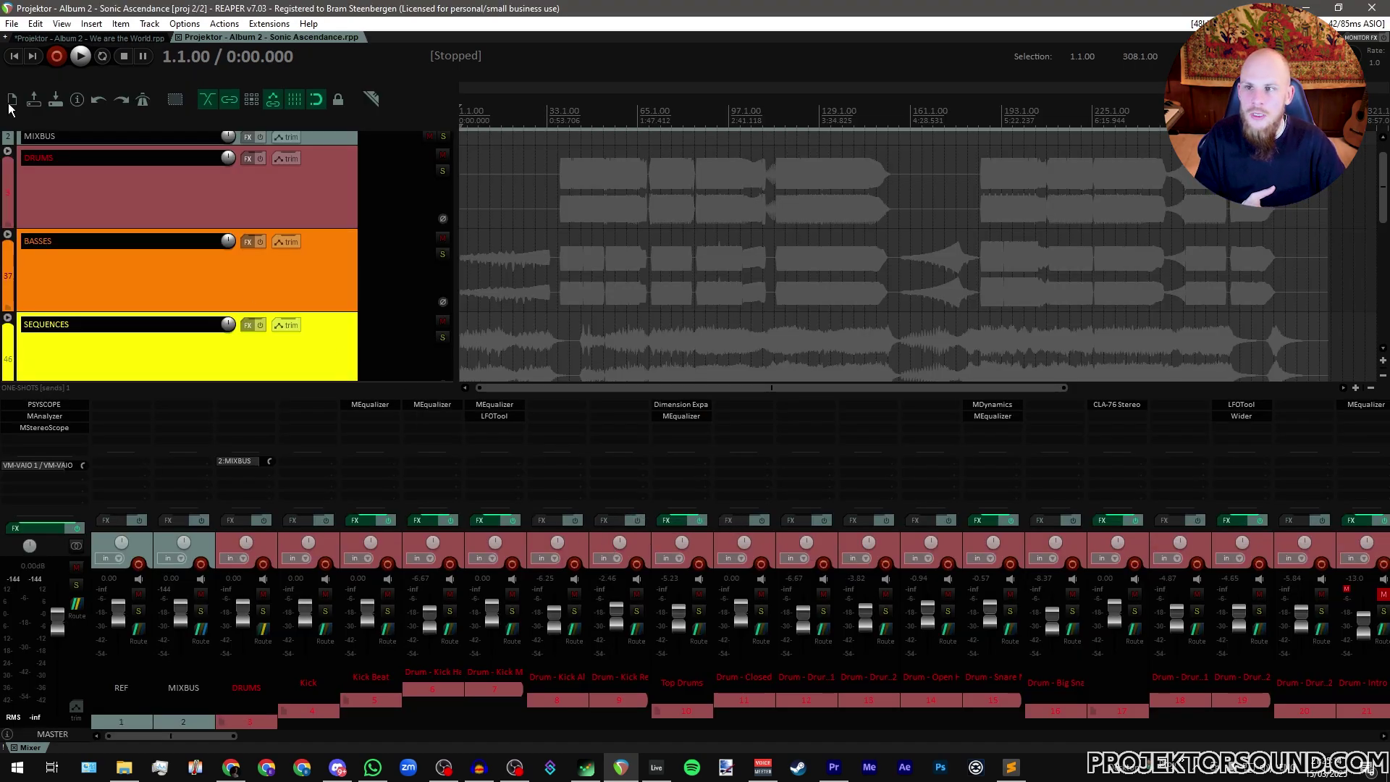
Step: Check recent projects, set the edit position at bar 38, and open Add FX for track REF
left_click(12, 24)
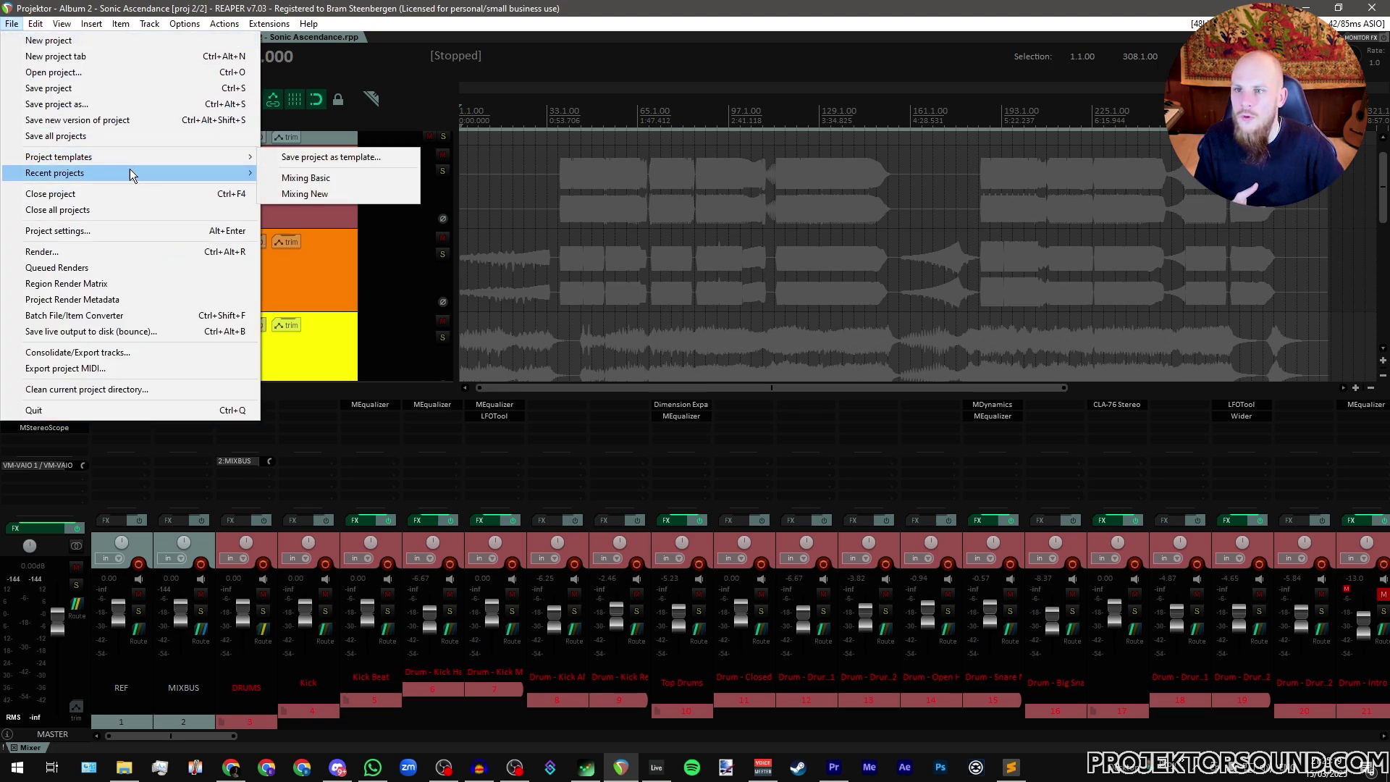
mouse_move(128, 174)
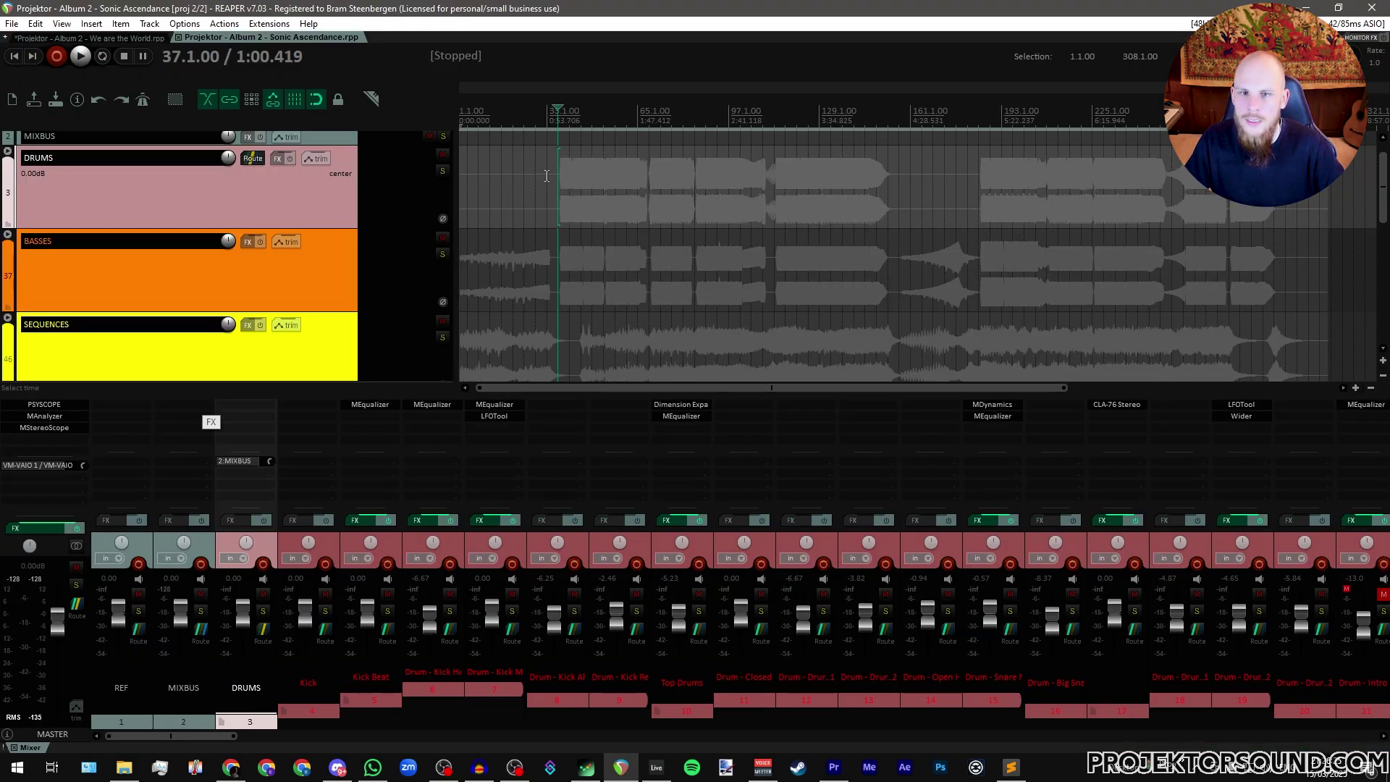
scroll(556, 249, "up", 4)
scroll(557, 249, "up", 4)
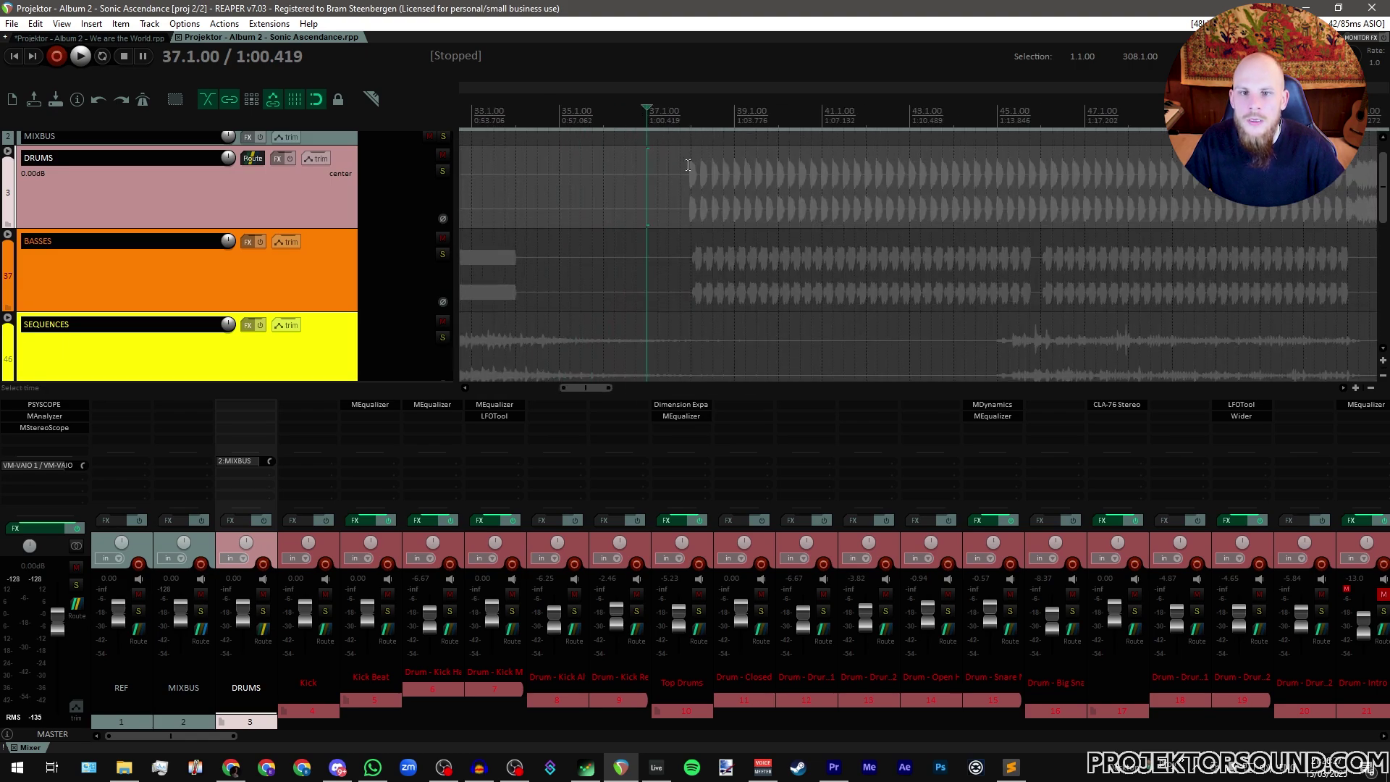
left_click(670, 257)
double_click(120, 406)
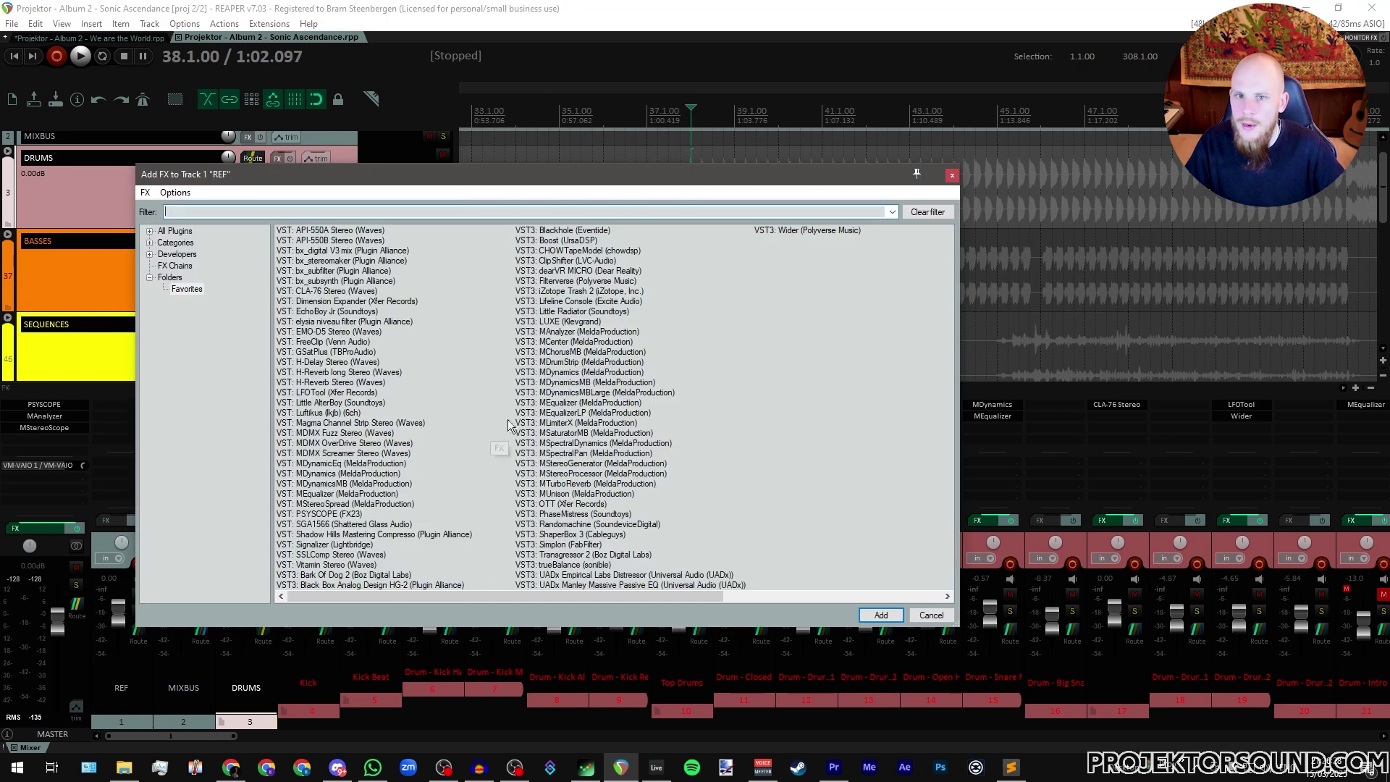
Step: Add the VST3 dBdone plugin to the REF track by filtering the FX list for 'db'
left_click(175, 231)
type("db")
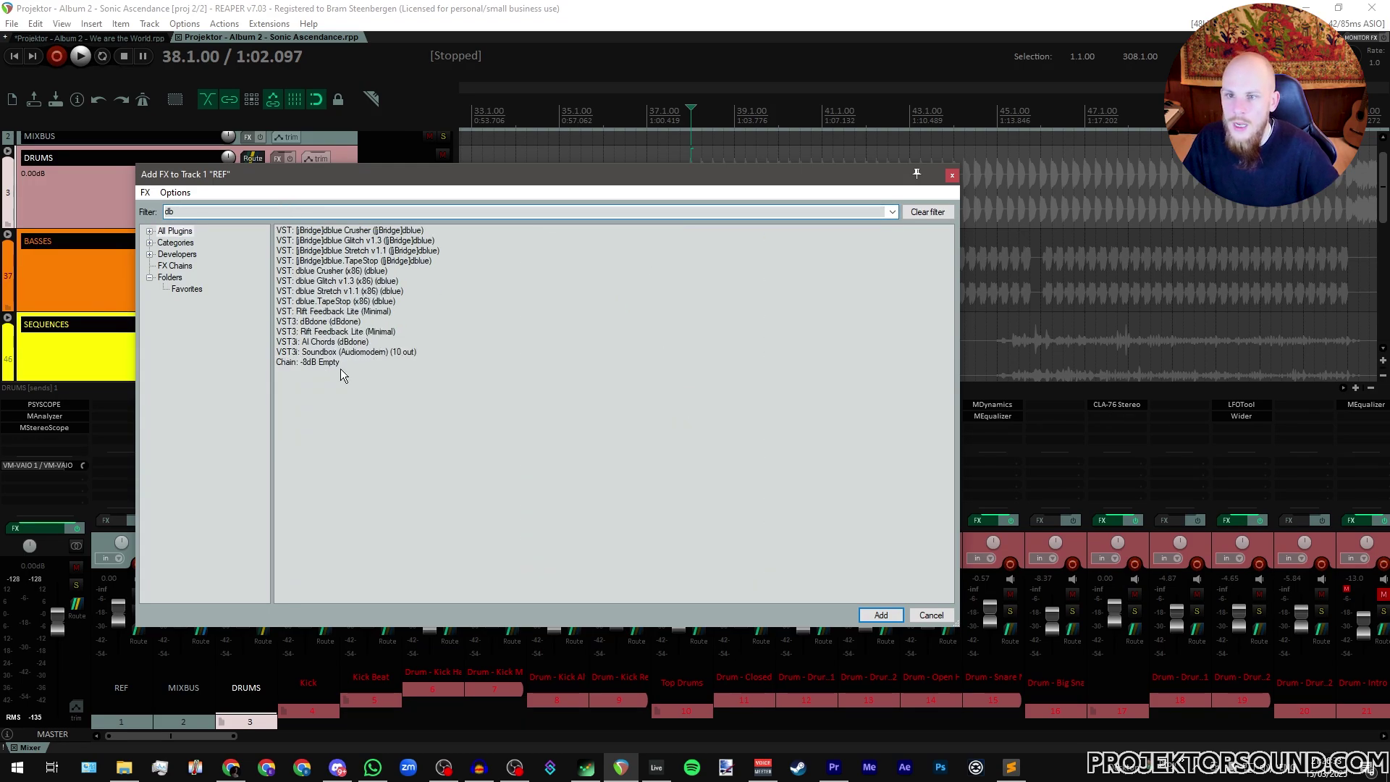
double_click(317, 323)
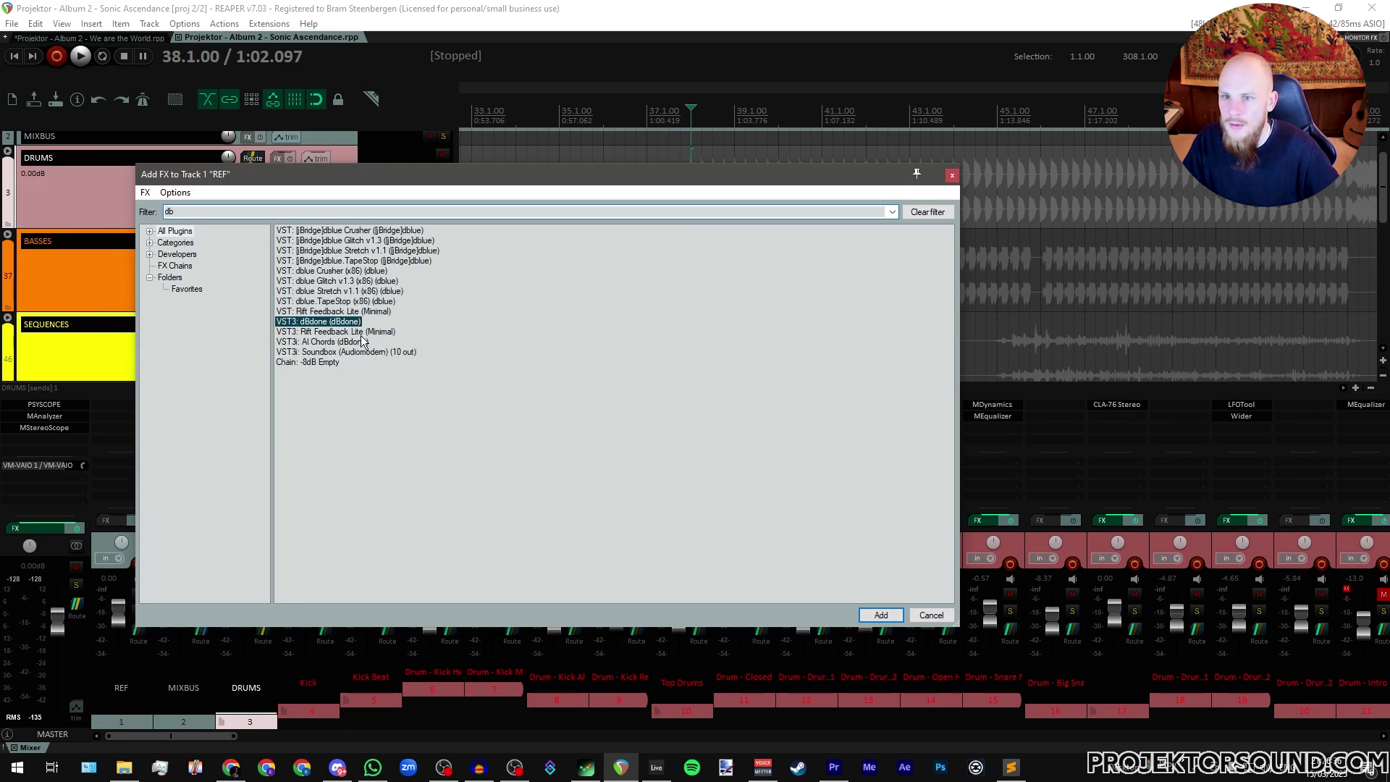
Step: Name the recording Example, disable Auto Capture, record a short playback, and close the plugin
double_click(641, 338)
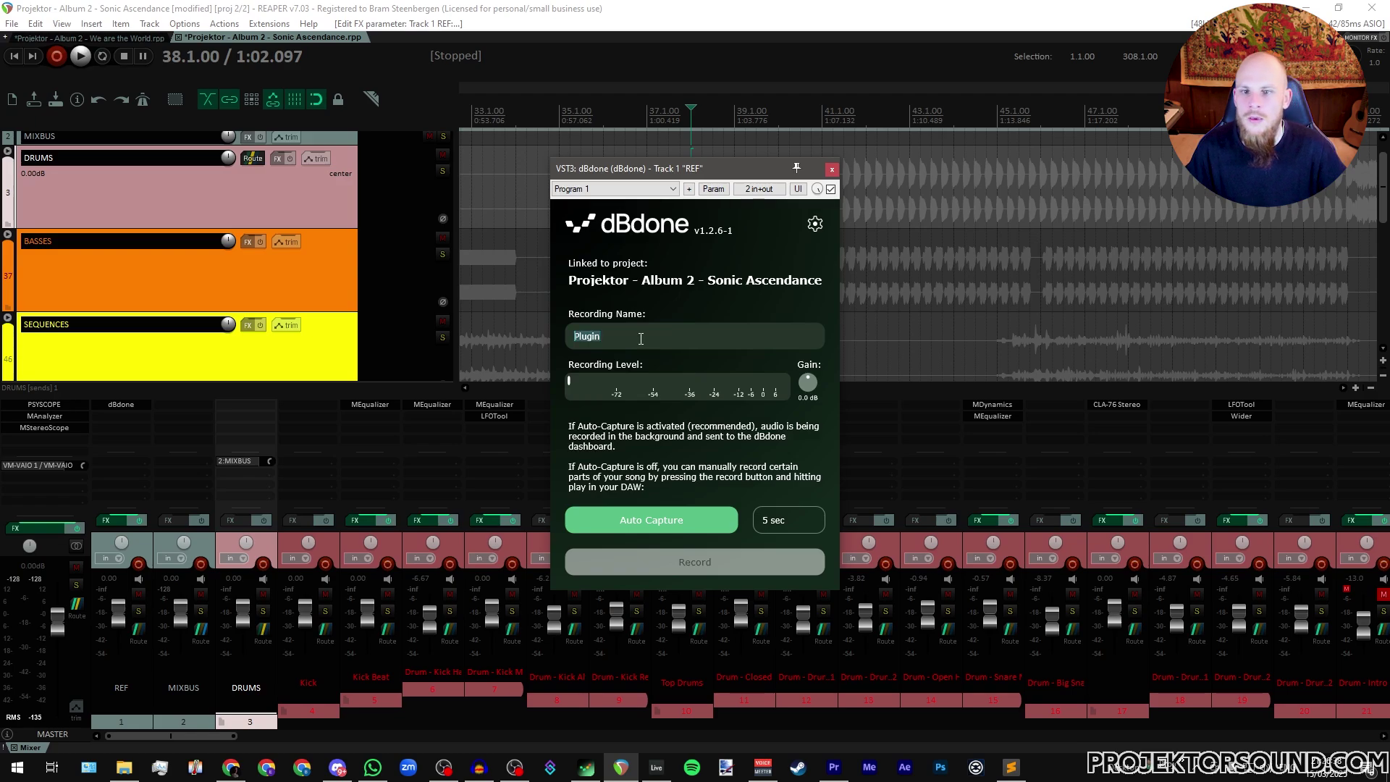
type("Example")
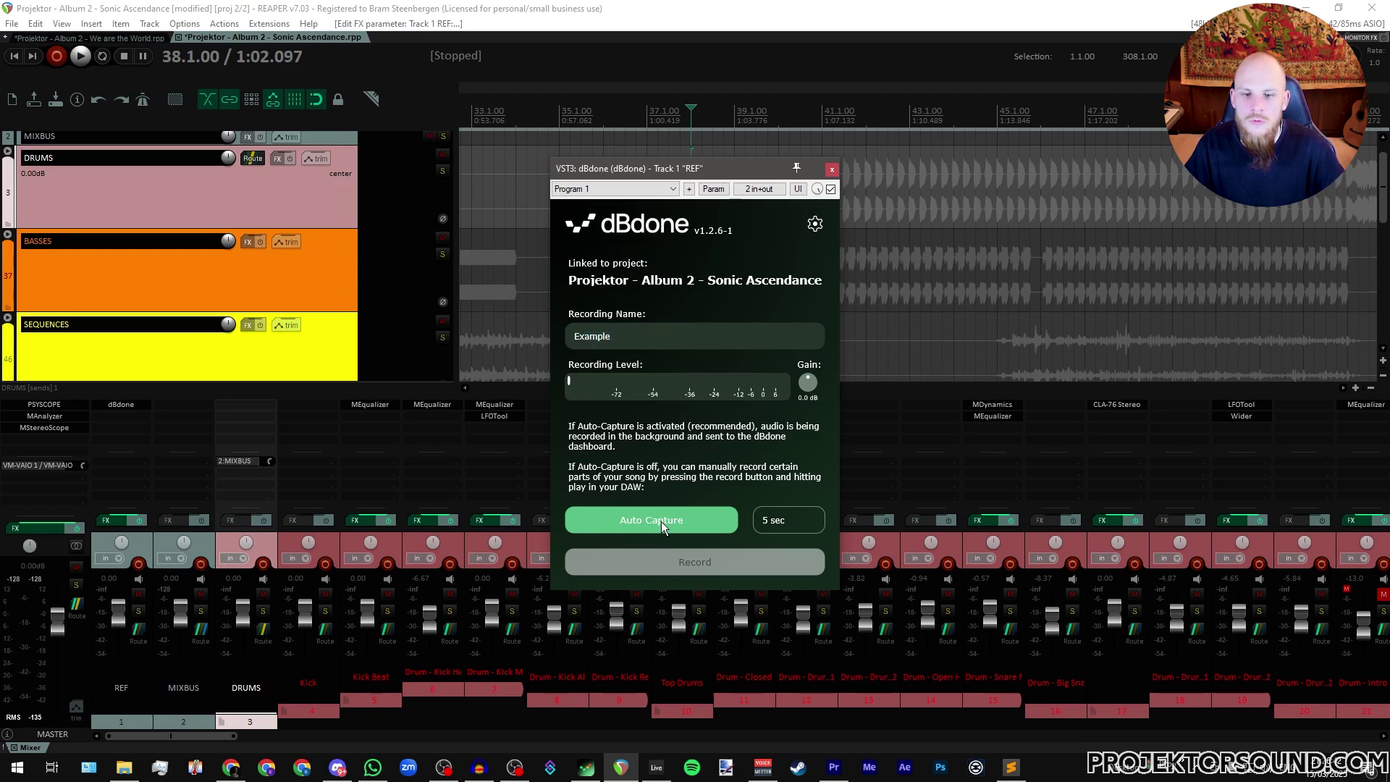
left_click(662, 521)
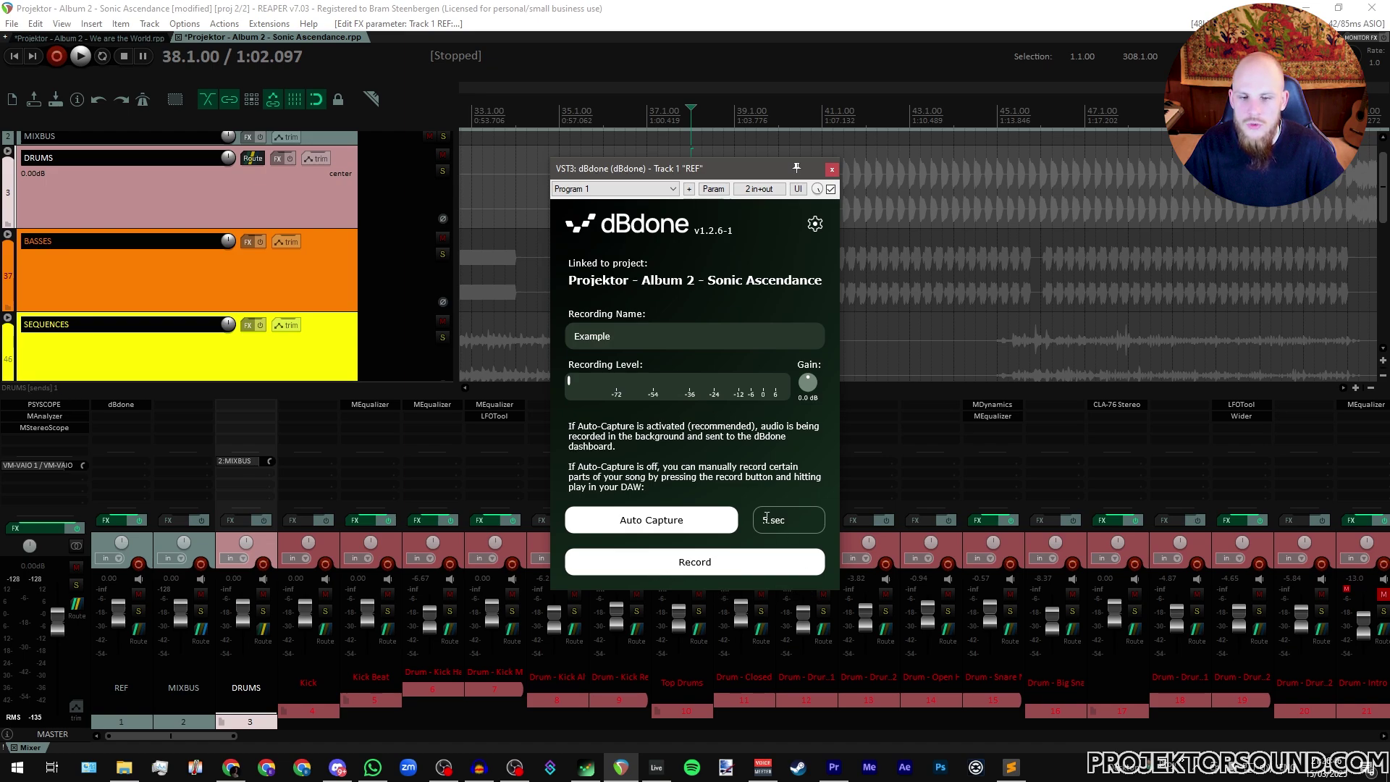
left_click(696, 570)
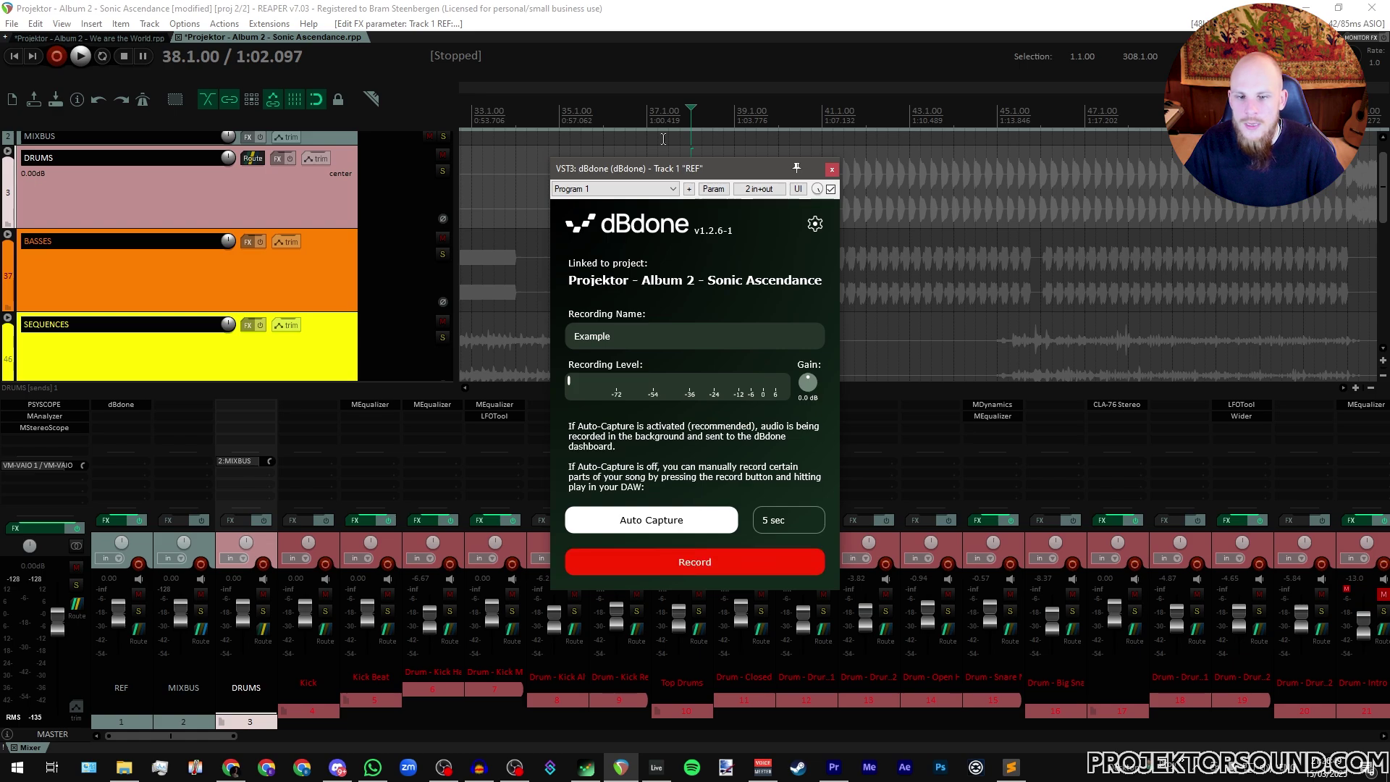
left_click(628, 12)
key("space")
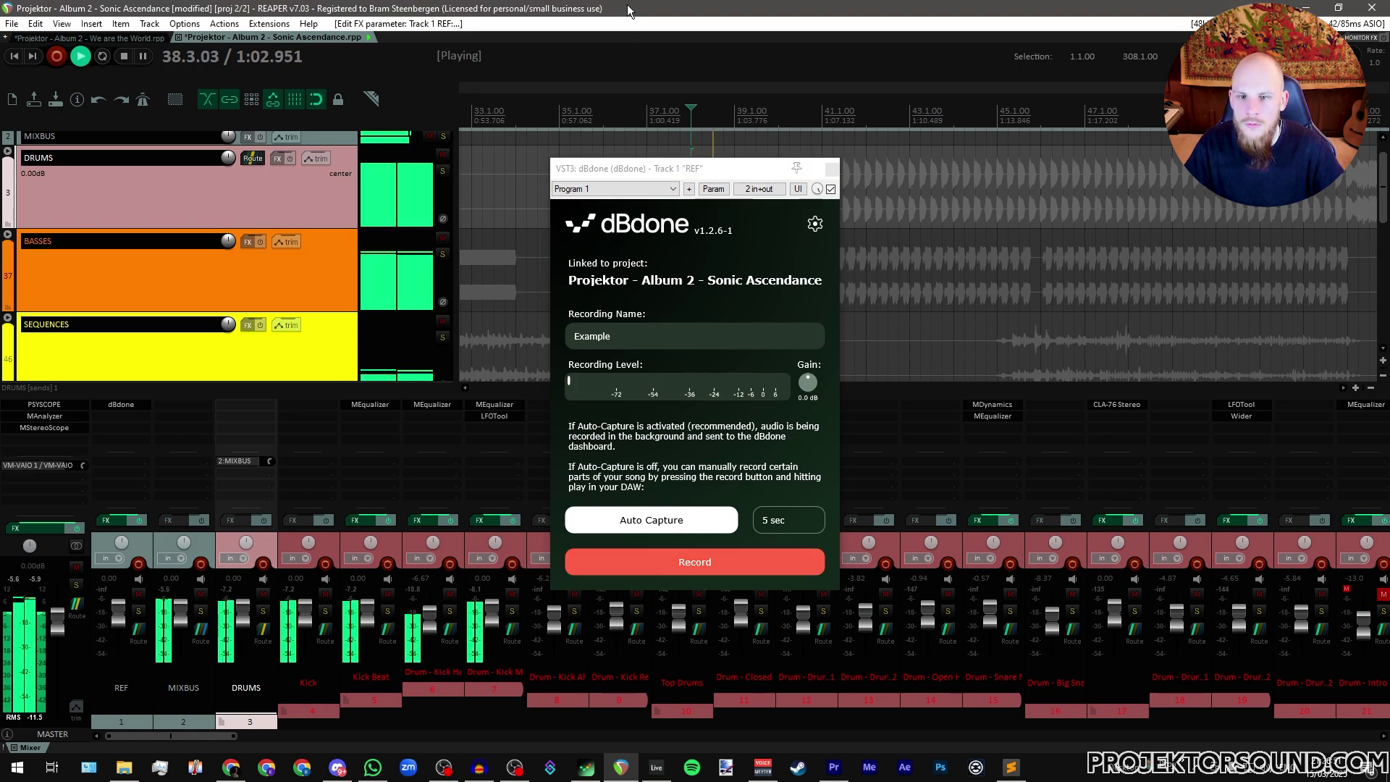
key("space")
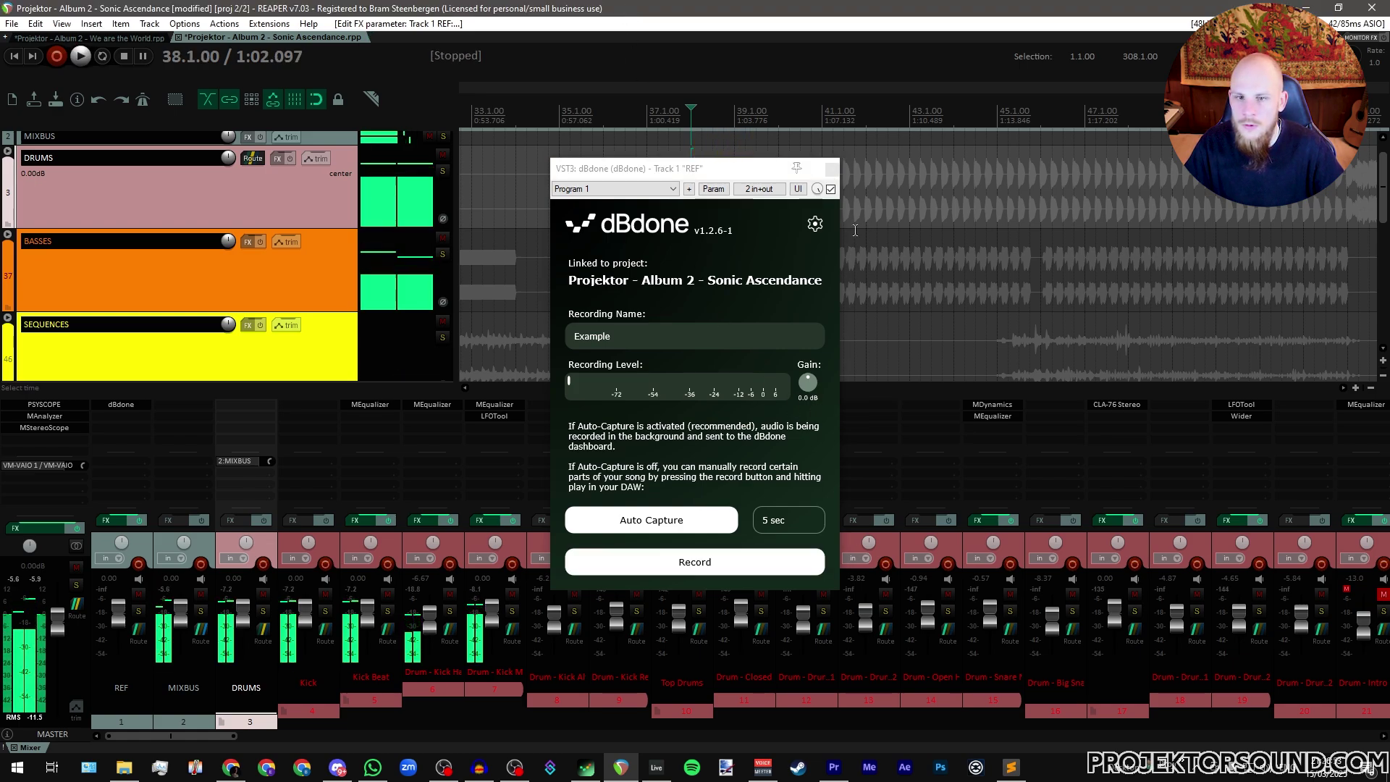
left_click(830, 170)
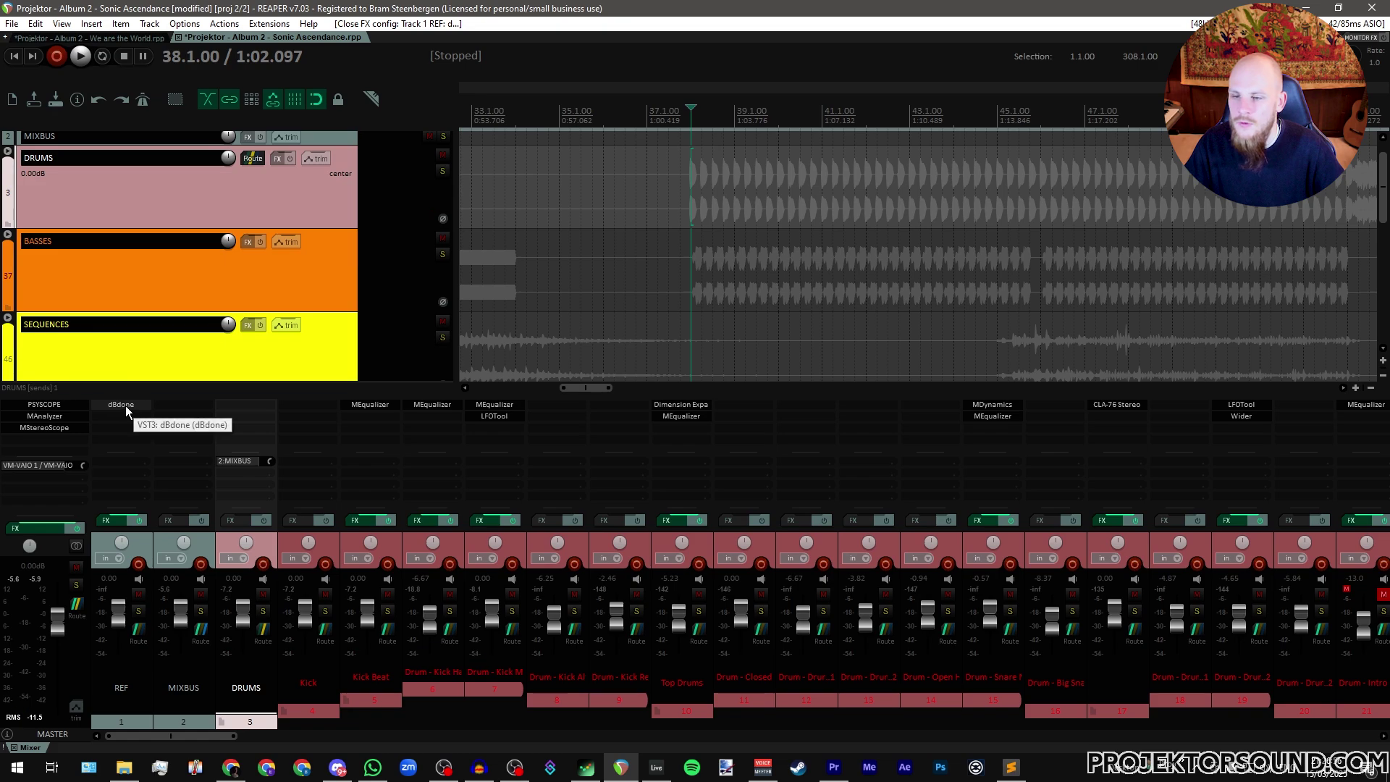
Step: Drag dBdone from REF to MIXBUS, then record the Example preview during mix playback
left_click_drag(152, 410, 168, 404)
left_click(169, 408)
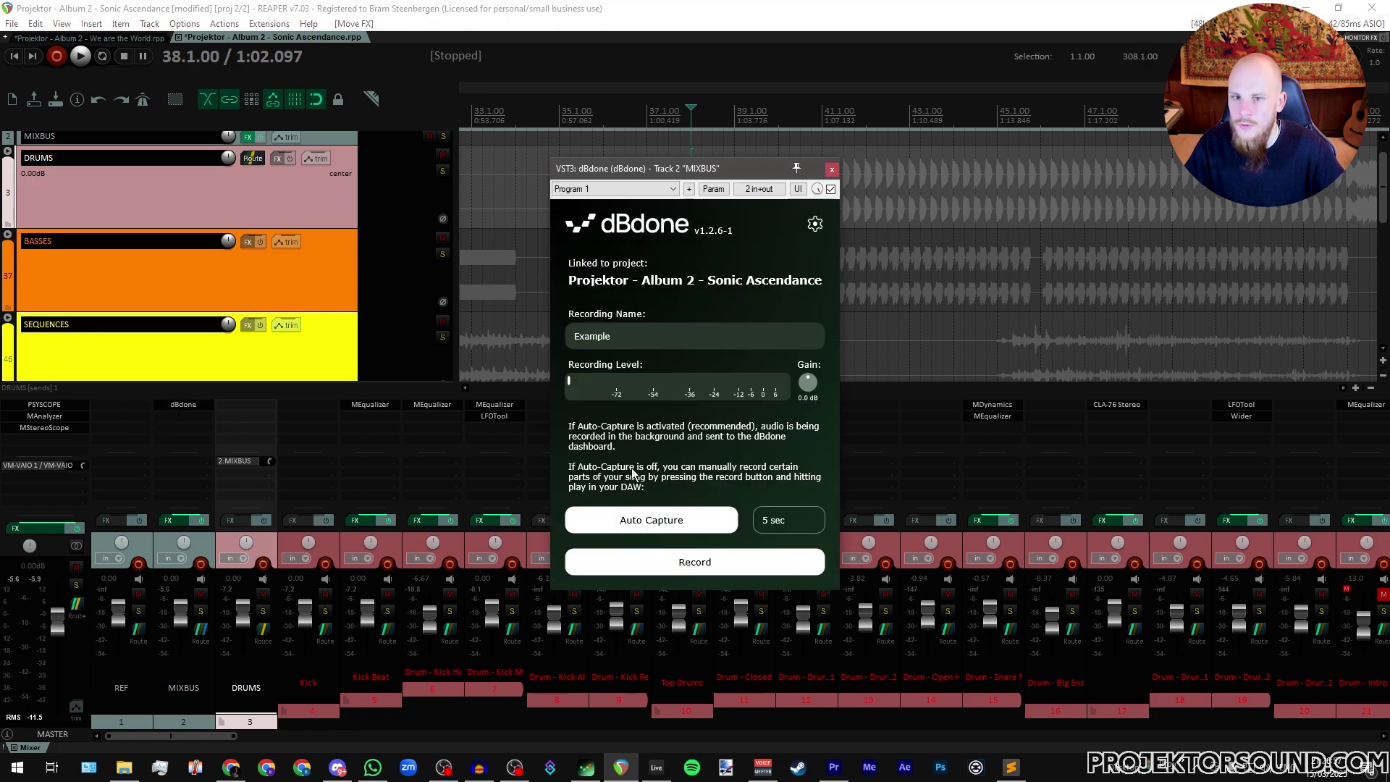
left_click(699, 567)
key("space")
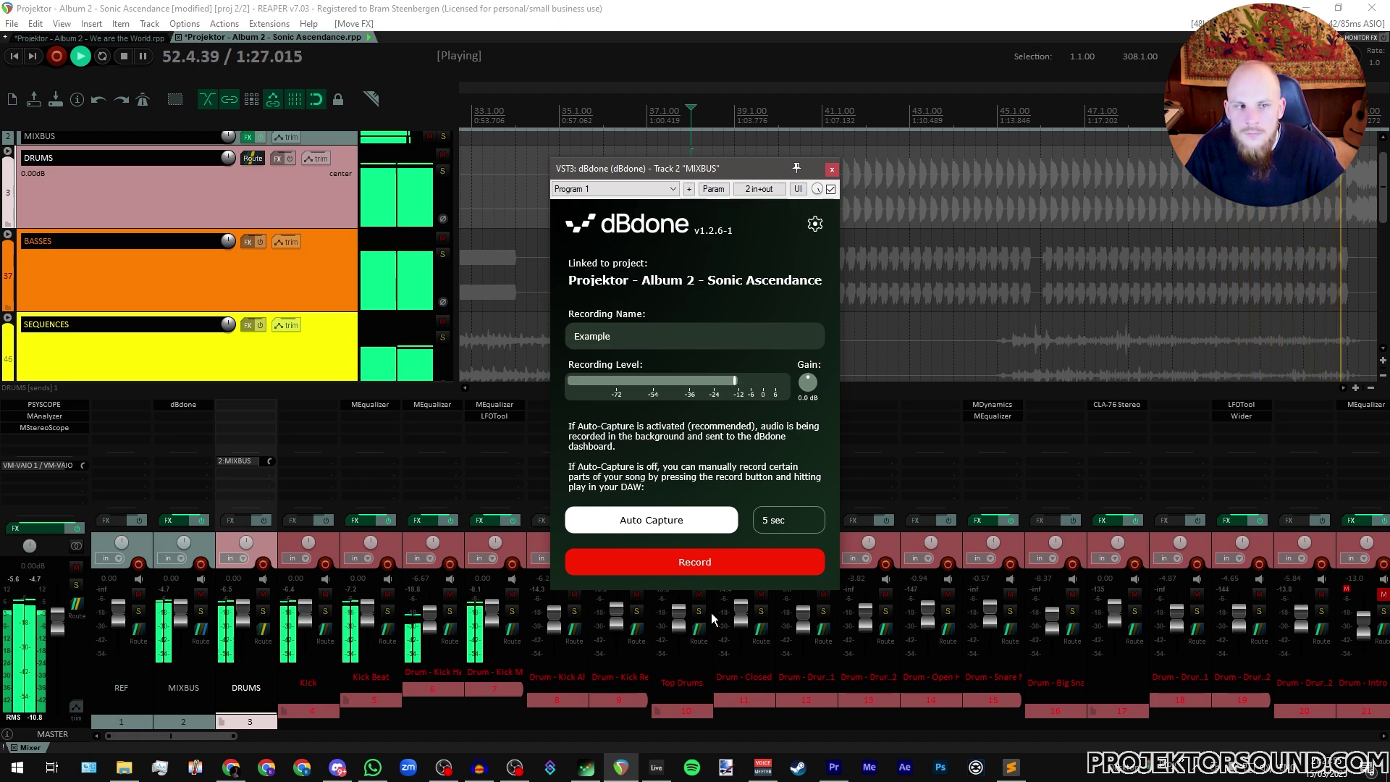
key("space")
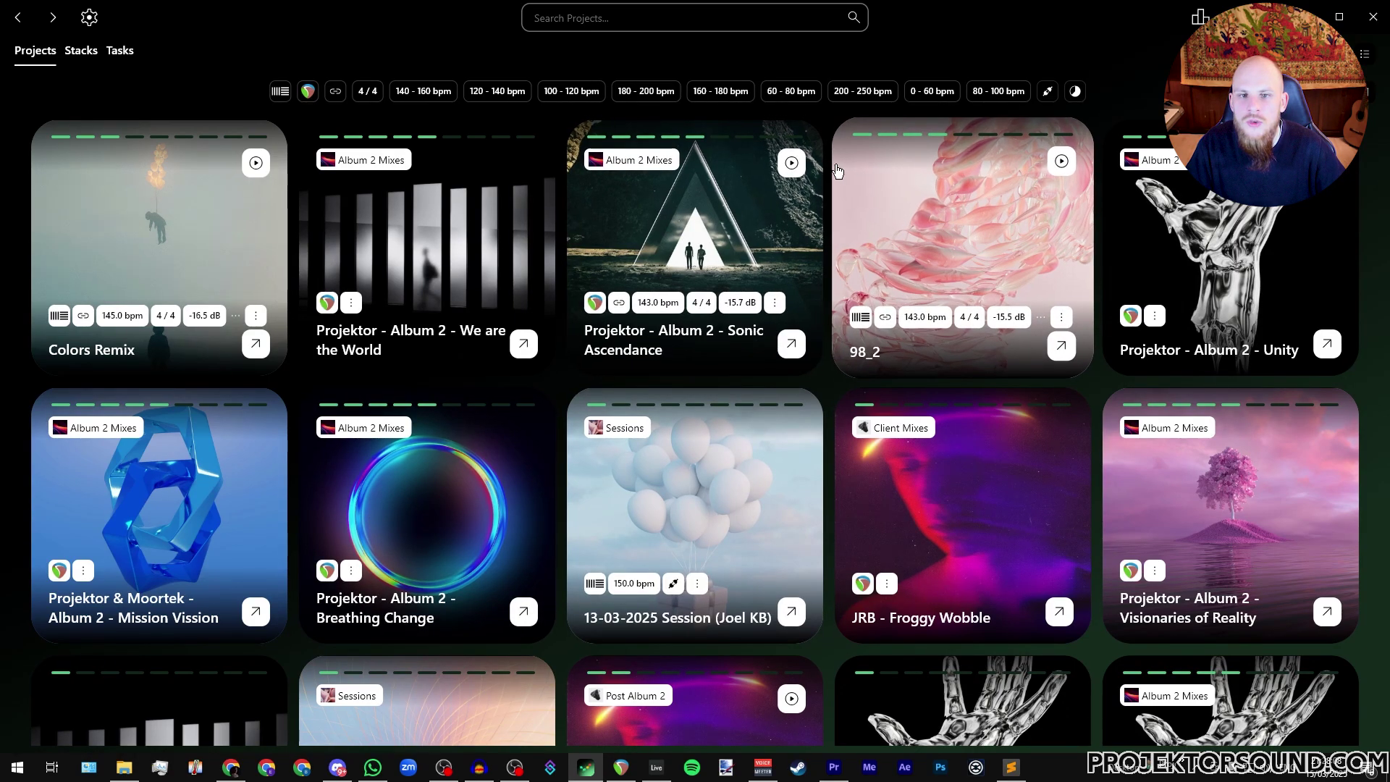
Step: Stop the Example preview playing on the Sonic Ascendance card
left_click(794, 163)
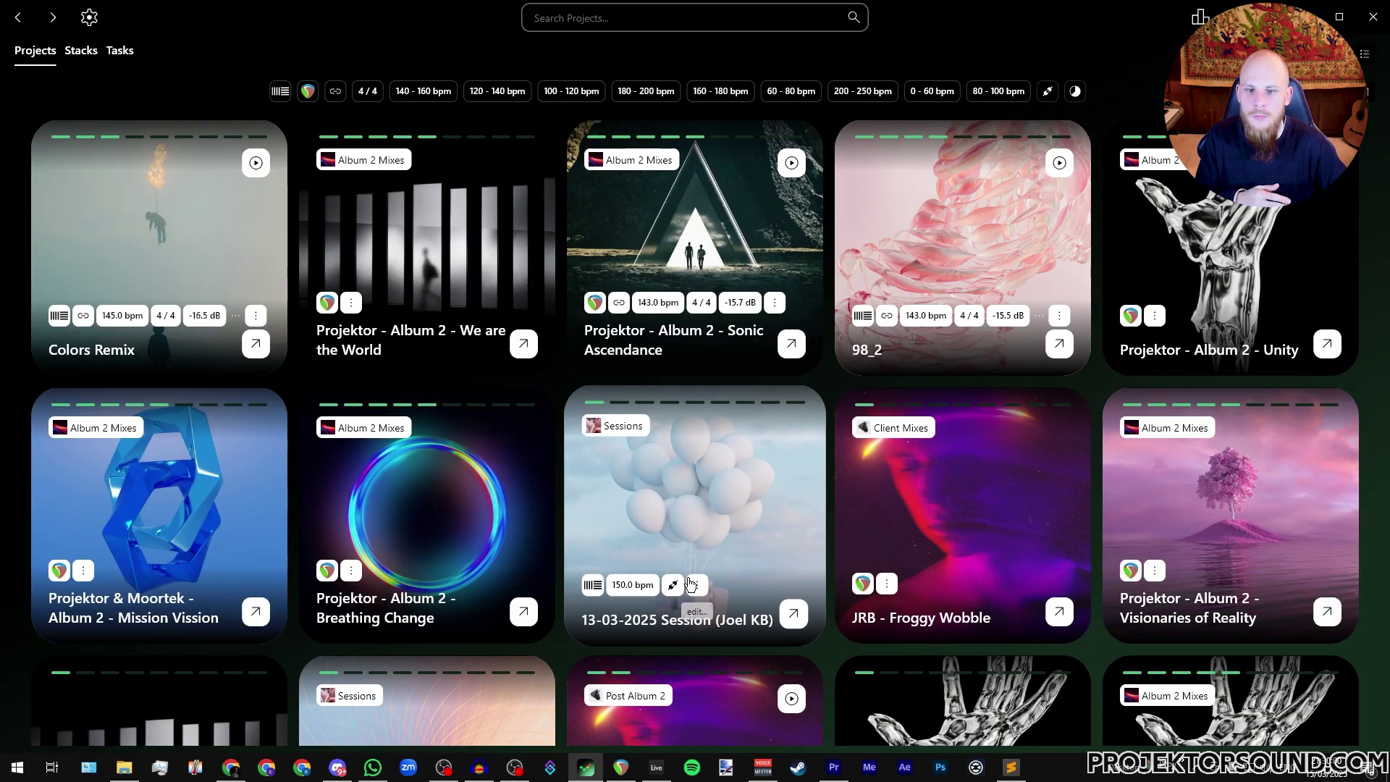
mouse_move(677, 537)
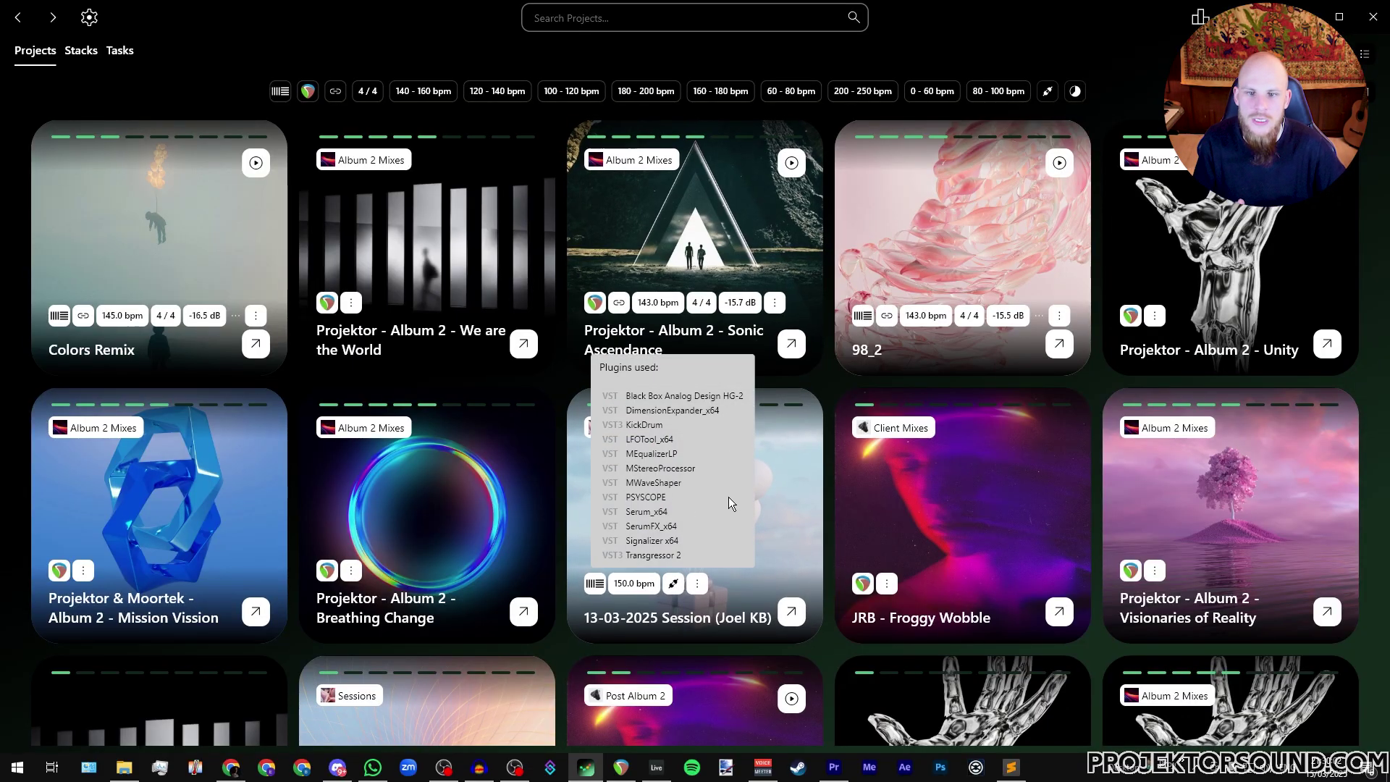